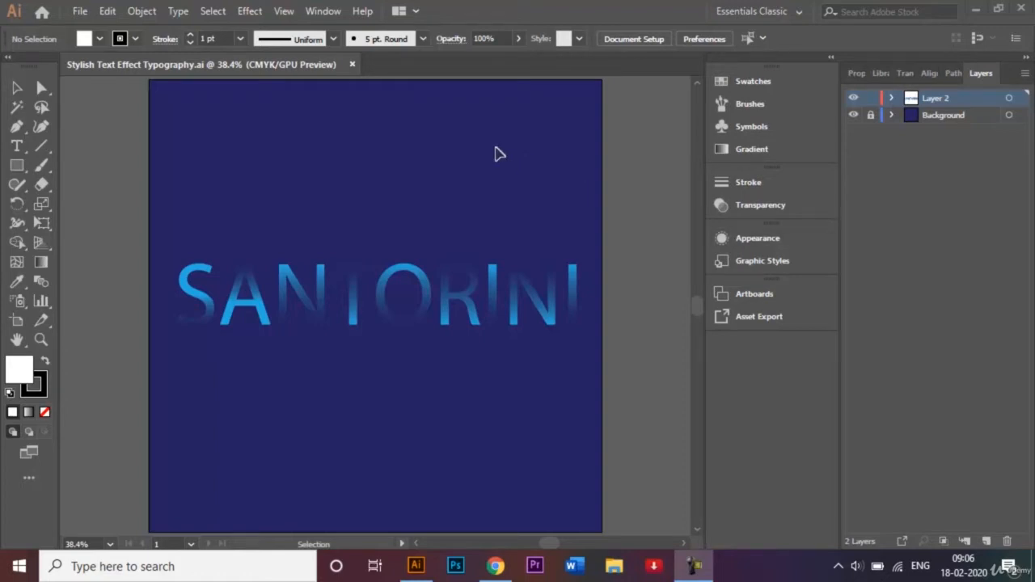
{"action": "left_click", "coordinate": [693, 565]}
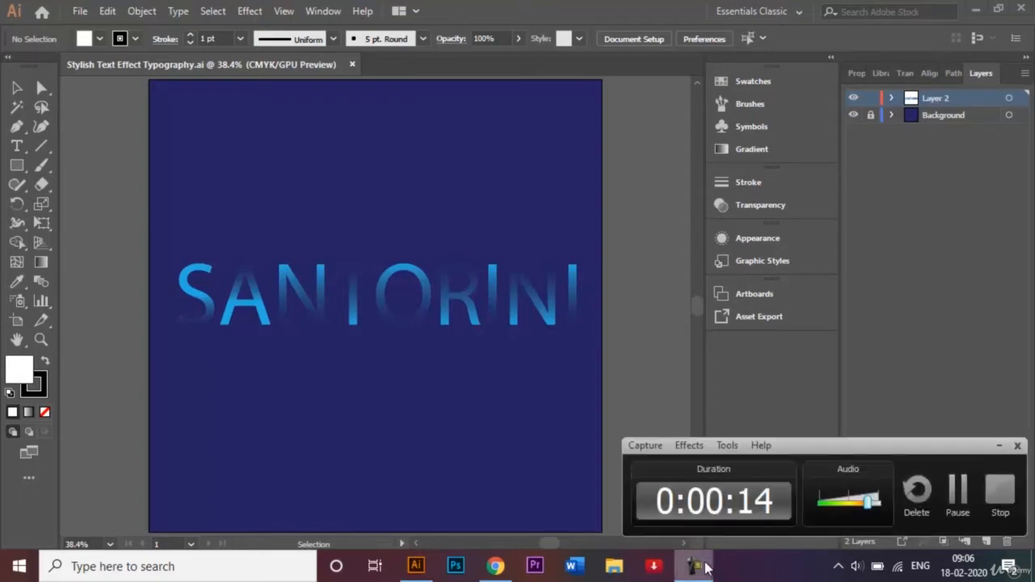
{"action": "left_click", "coordinate": [972, 501]}
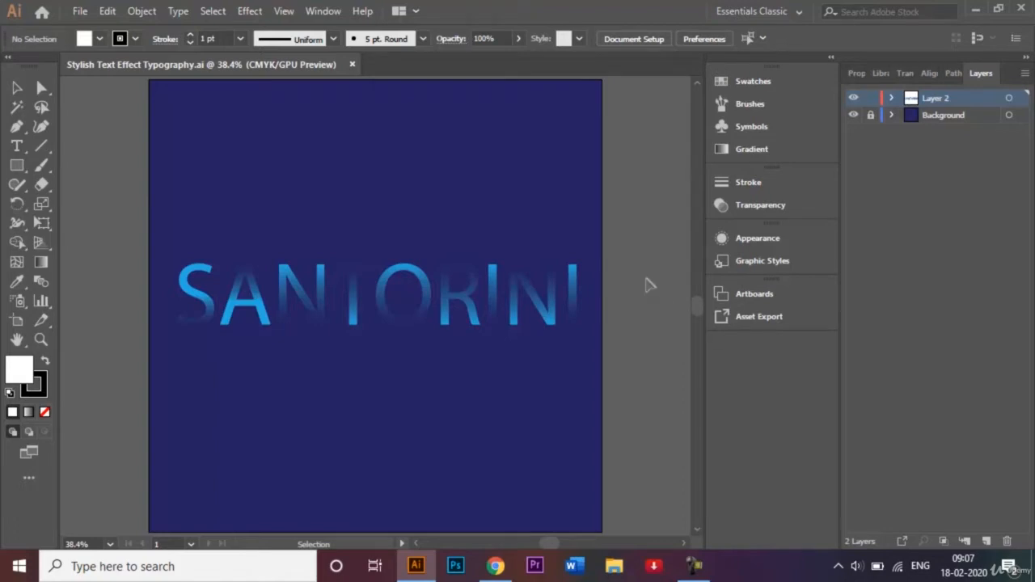
- Create a new 1000 x 1000 px document from the recent custom preset, named Stylish Text Effect Typography
{"action": "left_click", "coordinate": [80, 12]}
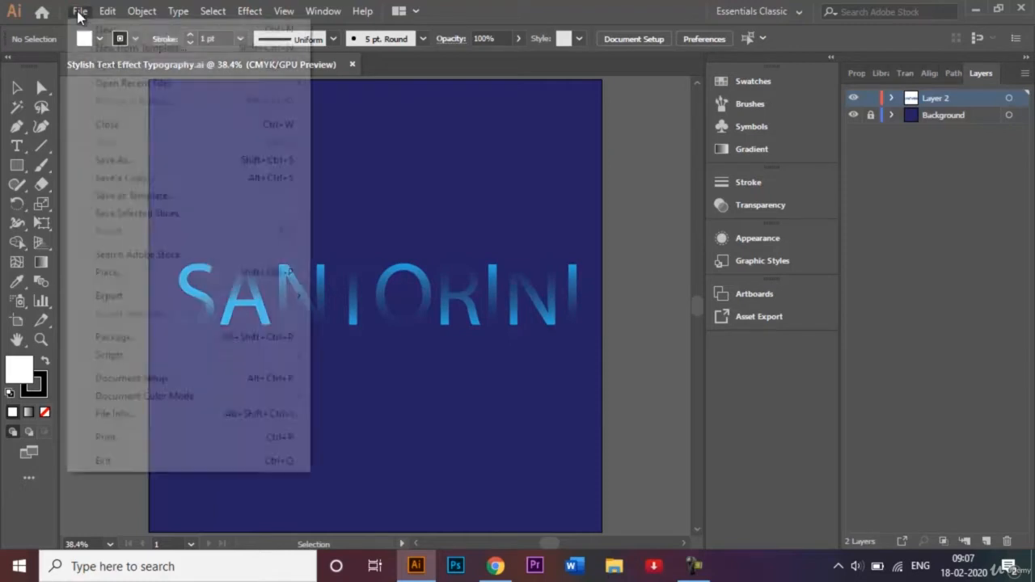
{"action": "left_click", "coordinate": [101, 30]}
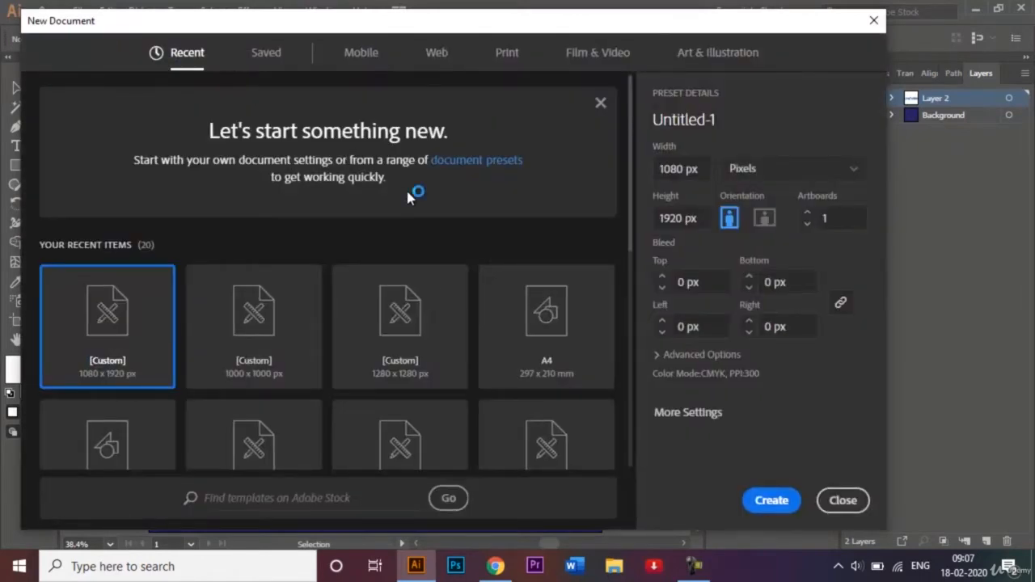
{"action": "left_click", "coordinate": [255, 325]}
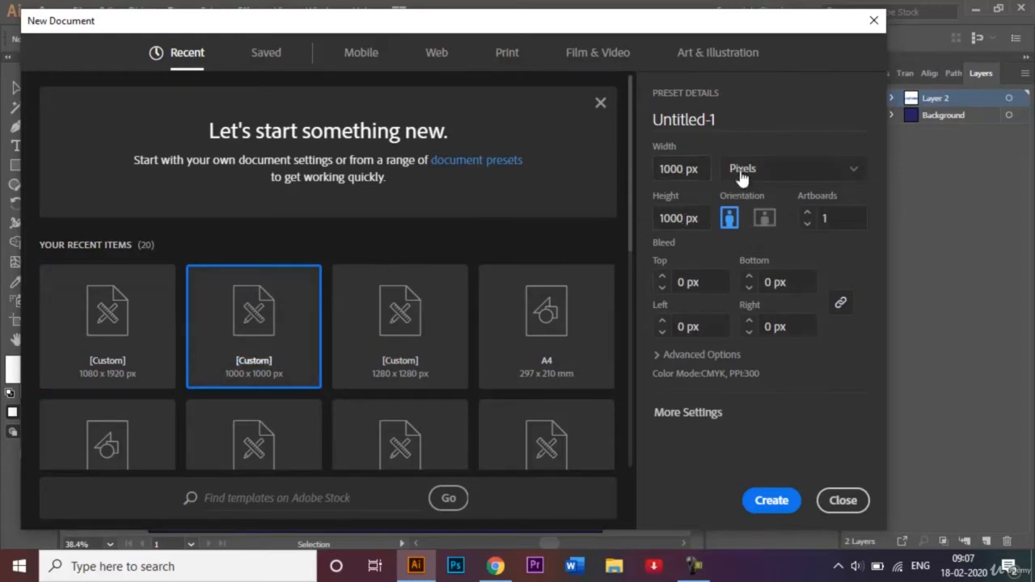
{"action": "left_click", "coordinate": [729, 123]}
{"action": "key", "text": "BackSpace"}
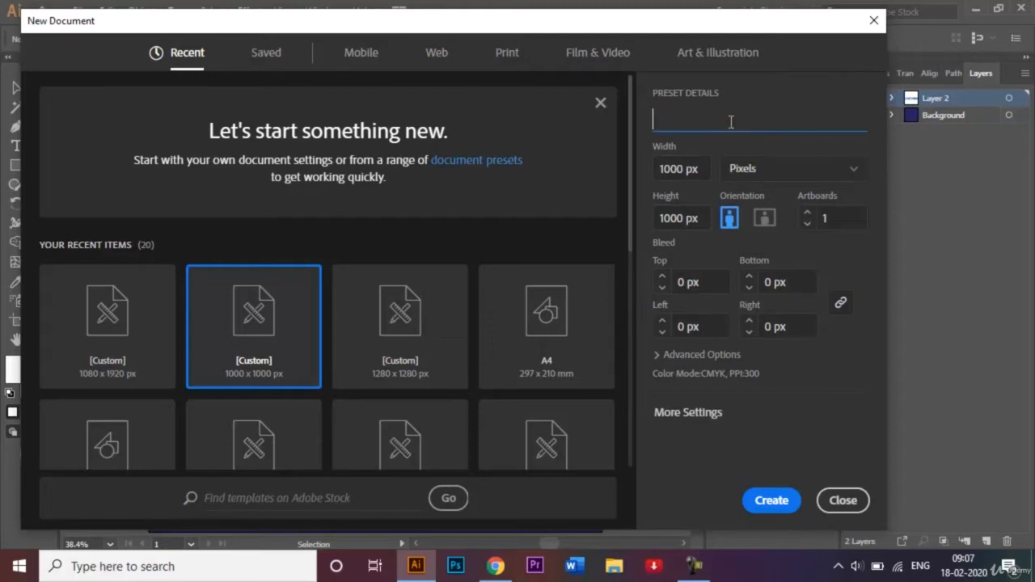
{"action": "type", "text": "Stylish Text "}
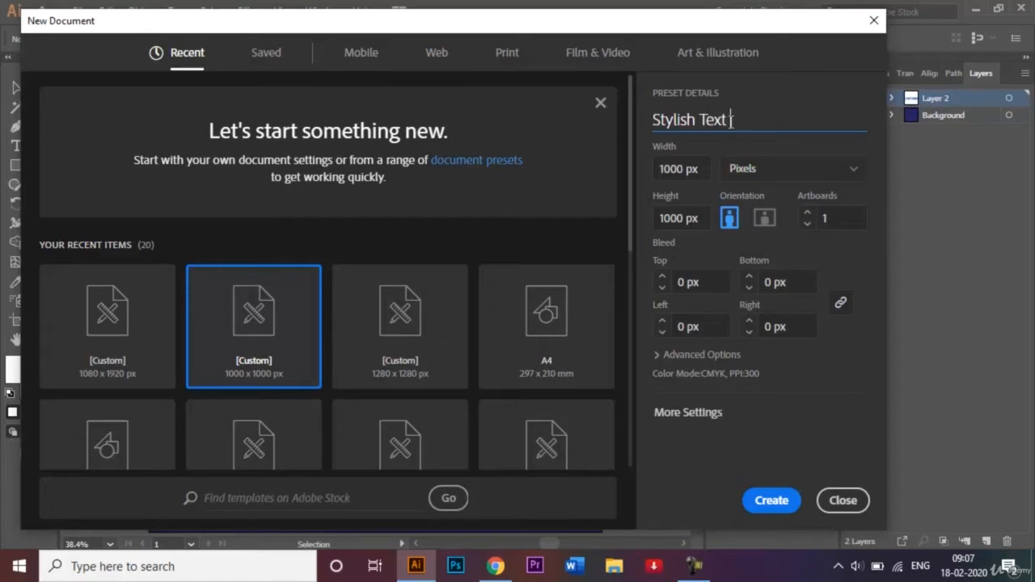
{"action": "type", "text": "Effecy"}
{"action": "key", "text": "BackSpace"}
{"action": "key", "text": "BackSpace"}
{"action": "type", "text": "t TYpogra"}
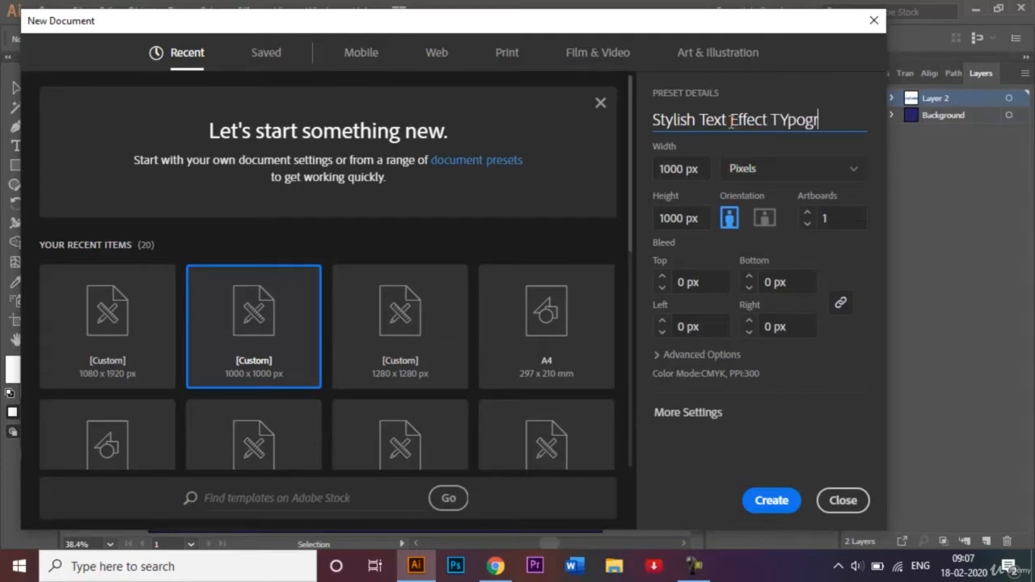
{"action": "key", "text": "BackSpace"}
{"action": "key", "text": "BackSpace"}
{"action": "key", "text": "BackSpace"}
{"action": "key", "text": "BackSpace"}
{"action": "key", "text": "BackSpace"}
{"action": "key", "text": "BackSpace"}
{"action": "type", "text": "ypography"}
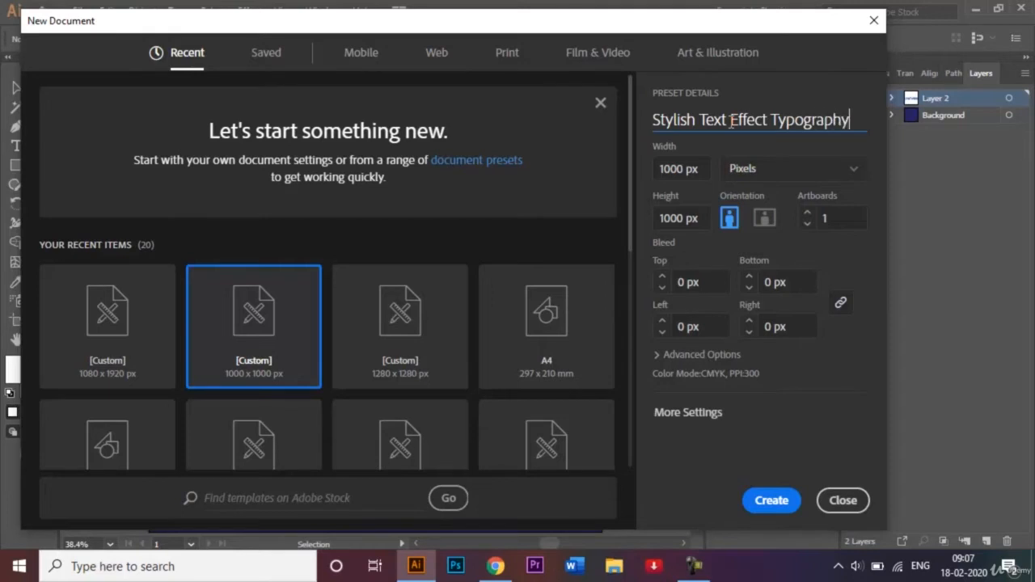
{"action": "left_click", "coordinate": [775, 499]}
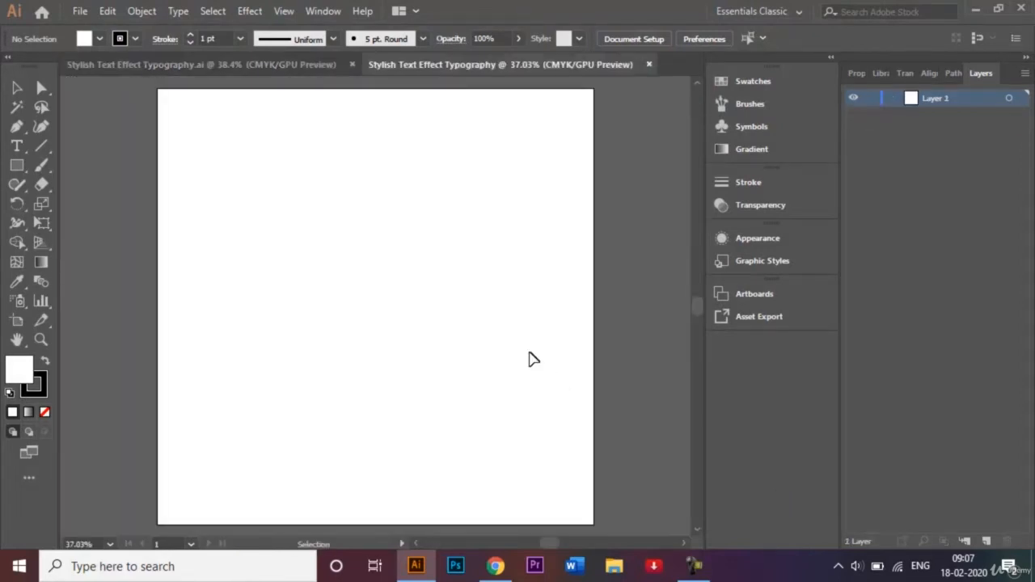
{"action": "key", "text": "ctrl+0"}
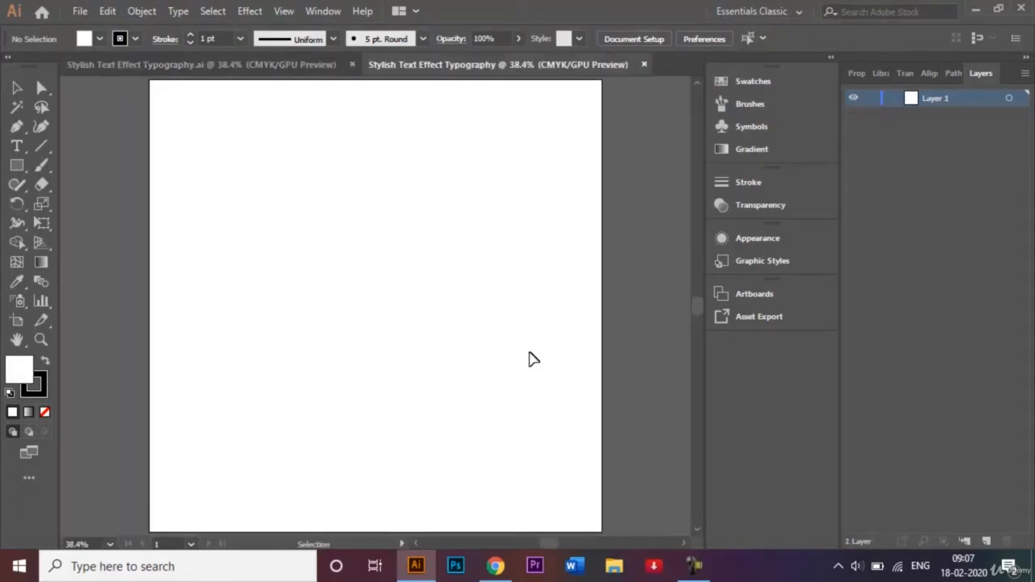
- Rename the new document's only layer as Background
{"action": "left_click", "coordinate": [277, 65]}
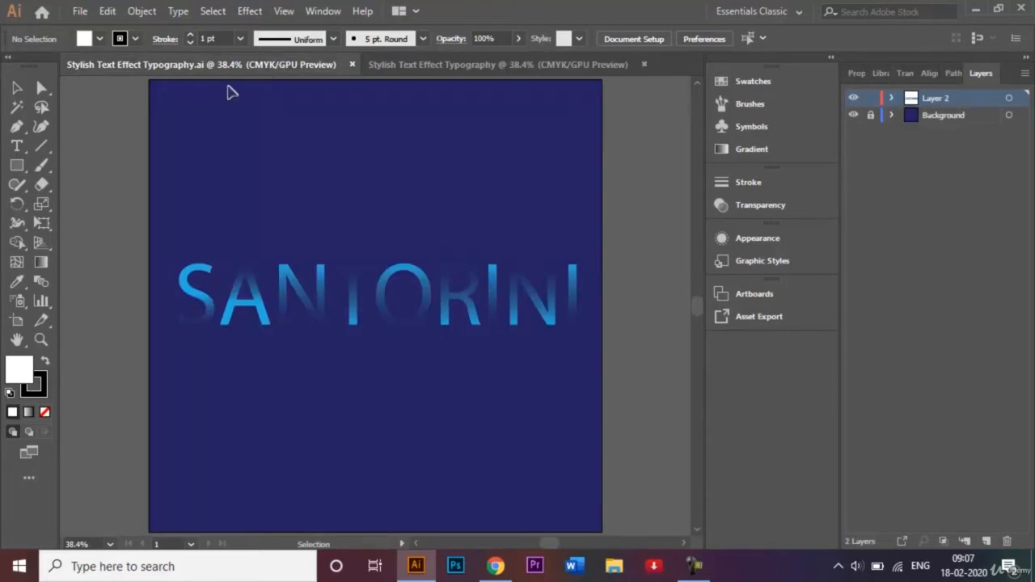
{"action": "left_click", "coordinate": [515, 66]}
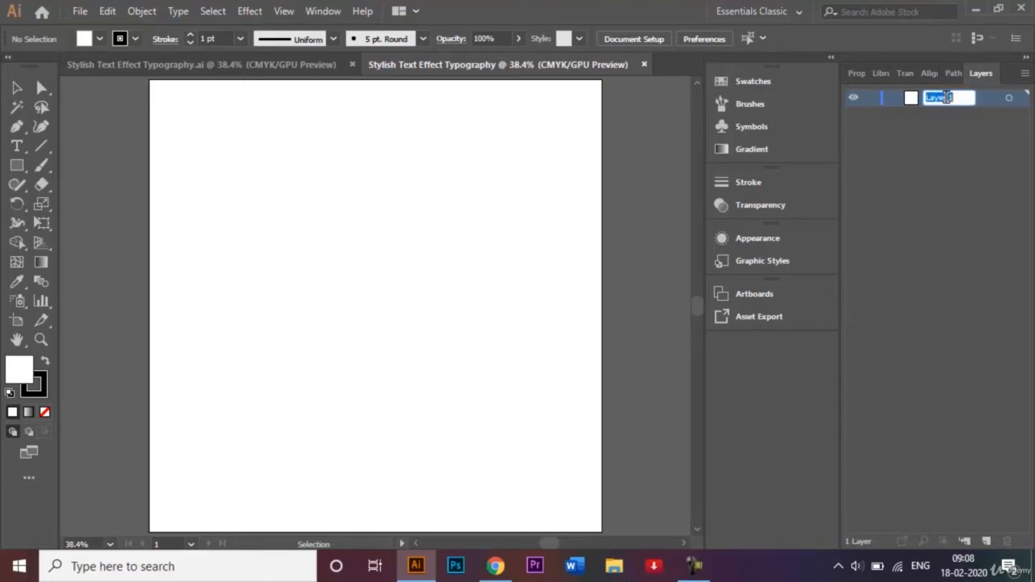
{"action": "key", "text": "BackSpace"}
{"action": "type", "text": "Background"}
{"action": "left_click", "coordinate": [966, 173]}
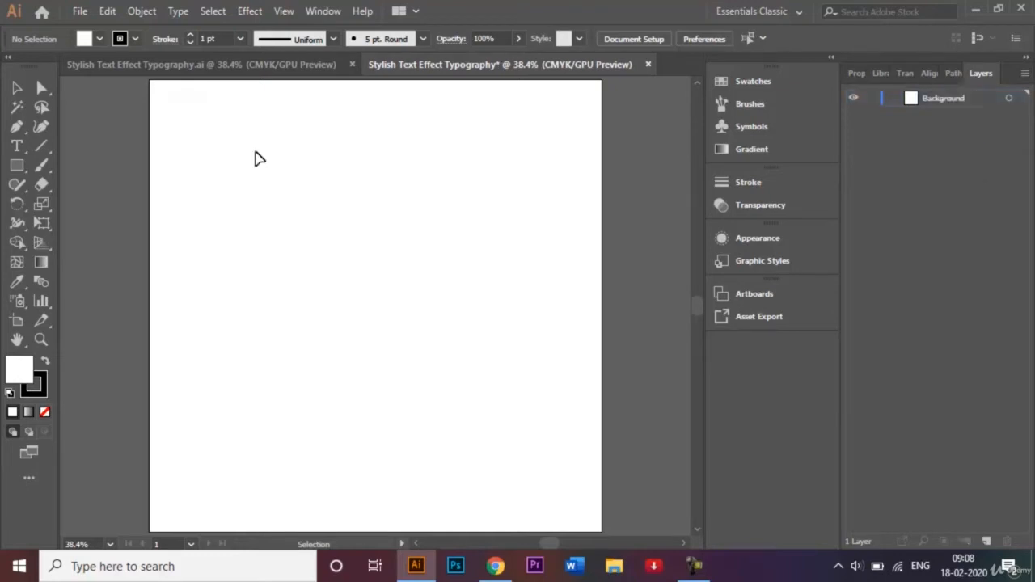
- With the Rectangle tool, set the stroke to none and the fill to dark red #6d0000
{"action": "left_click", "coordinate": [17, 164]}
{"action": "left_click", "coordinate": [137, 37]}
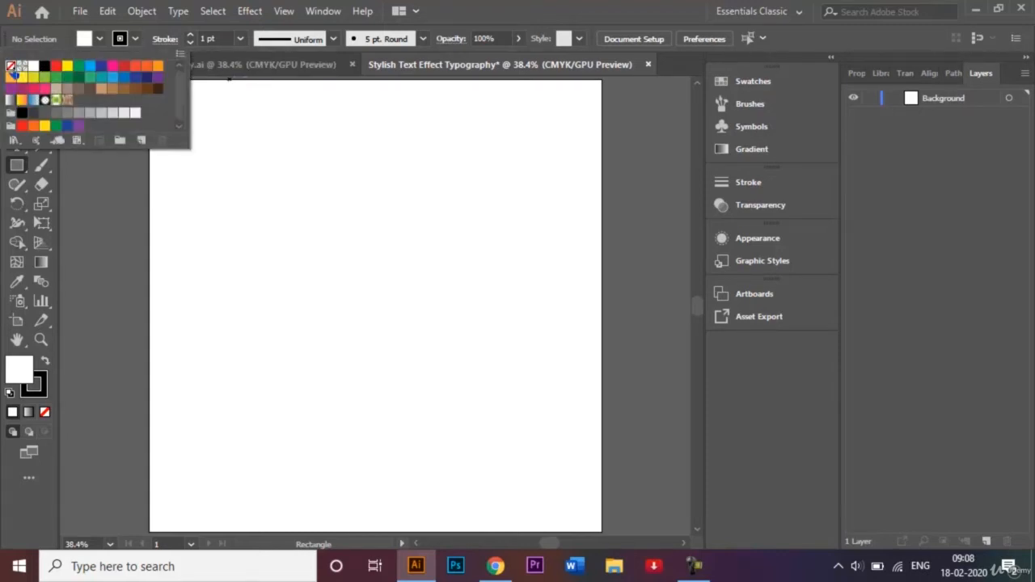
{"action": "left_click", "coordinate": [11, 66]}
{"action": "left_click", "coordinate": [101, 244]}
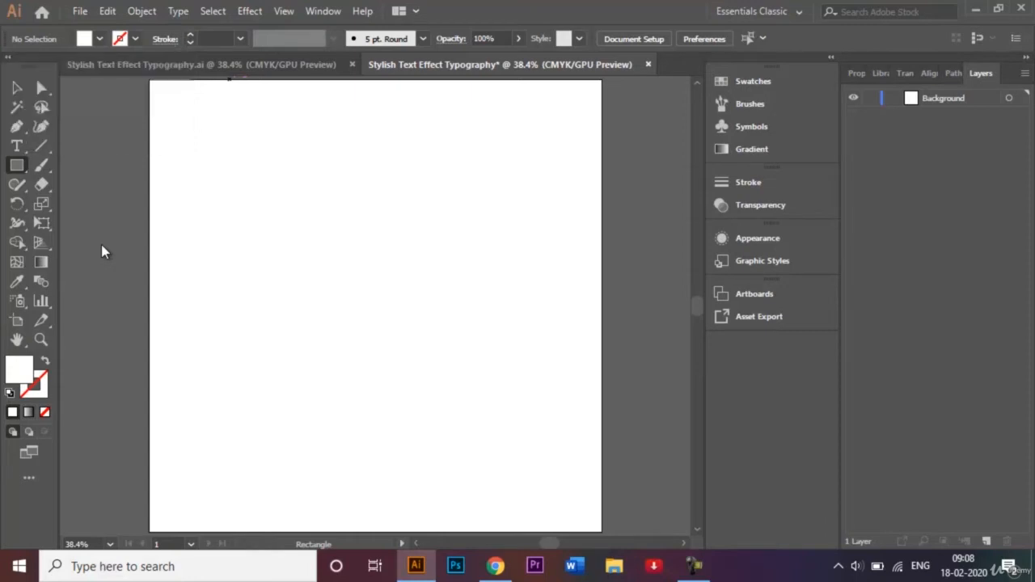
{"action": "double_click", "coordinate": [26, 372]}
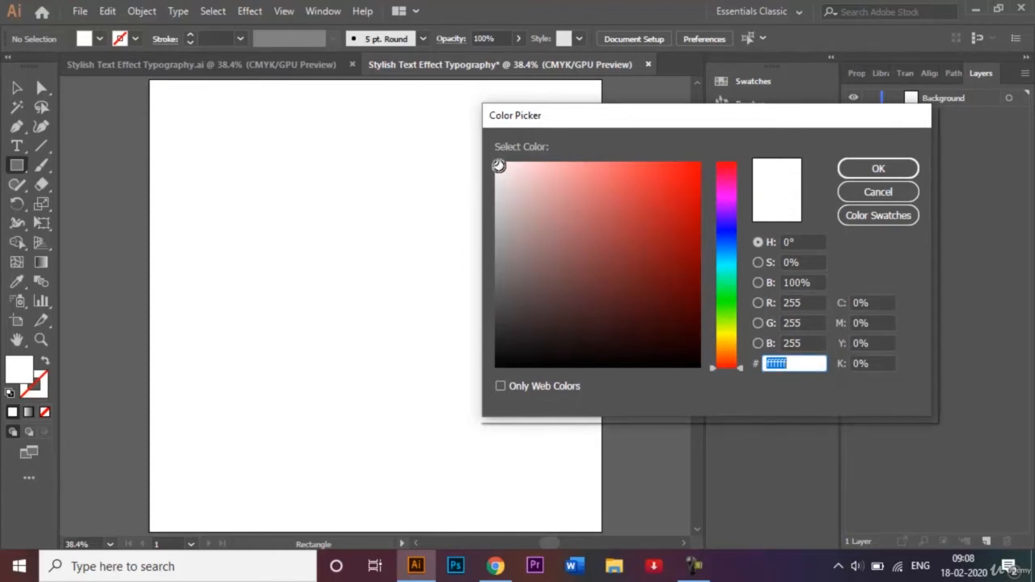
{"action": "left_click_drag", "start_coordinate": [498, 166], "coordinate": [703, 279]}
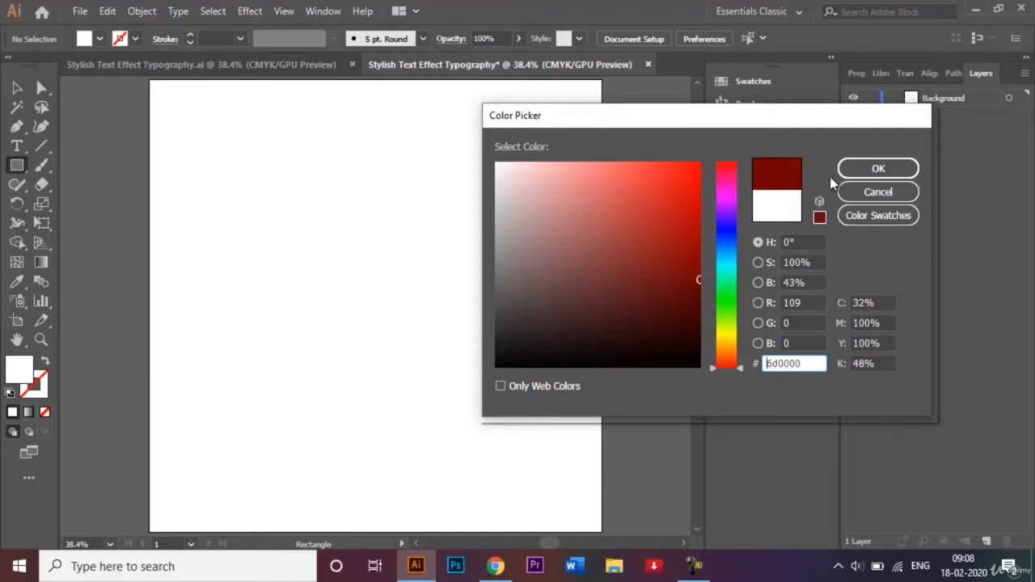
{"action": "left_click", "coordinate": [879, 170]}
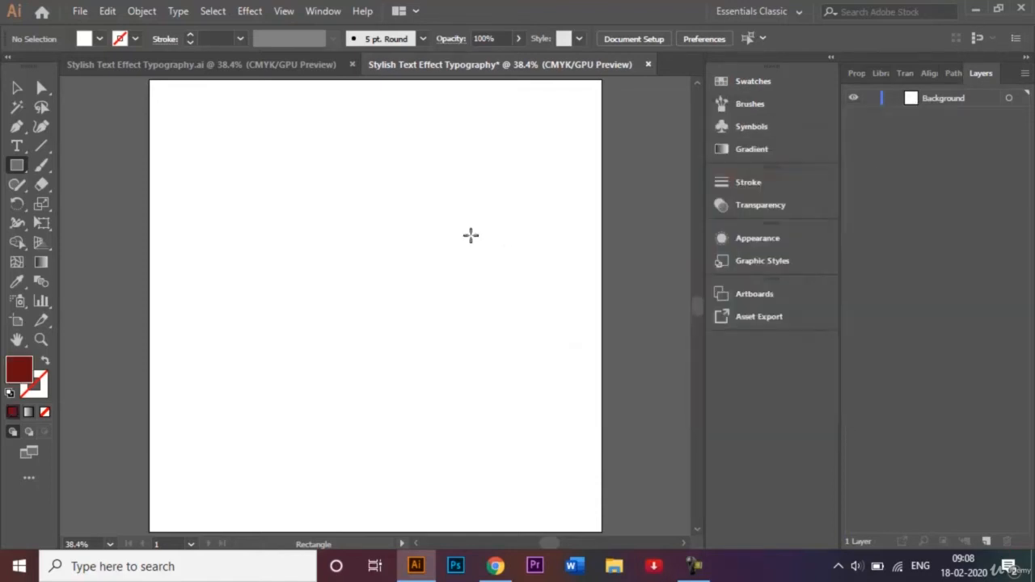
- Create a rectangle 1000 px wide and 1000 px high on the artboard
{"action": "left_click", "coordinate": [386, 245]}
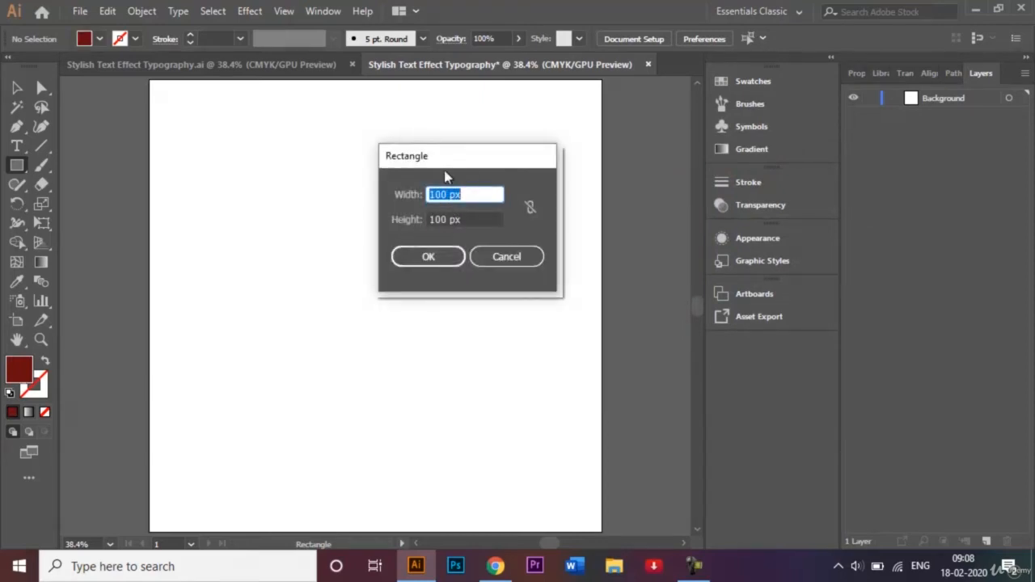
{"action": "left_click", "coordinate": [440, 194]}
{"action": "type", "text": "0"}
{"action": "left_click", "coordinate": [439, 218]}
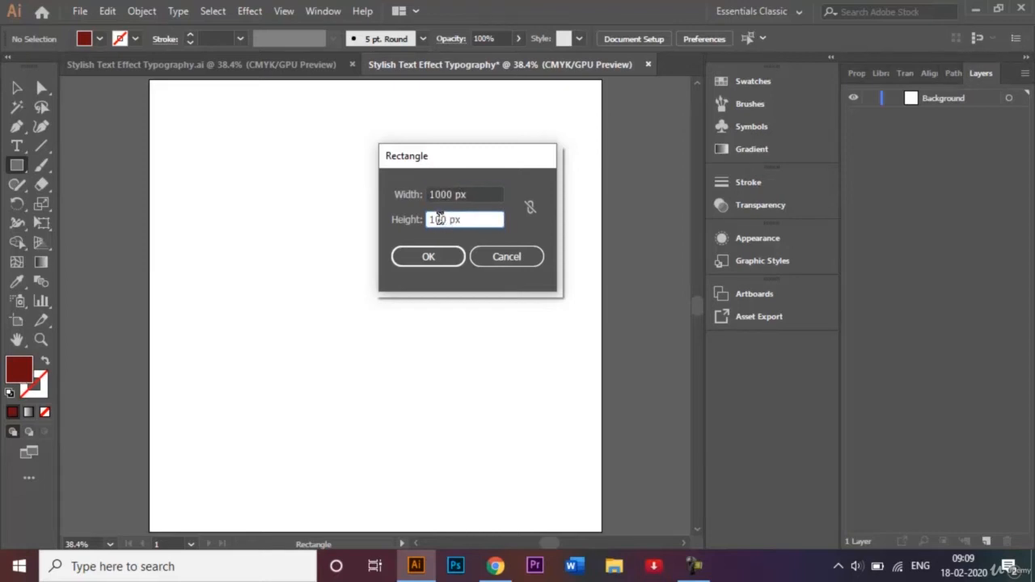
{"action": "type", "text": "0"}
{"action": "key", "text": "Return"}
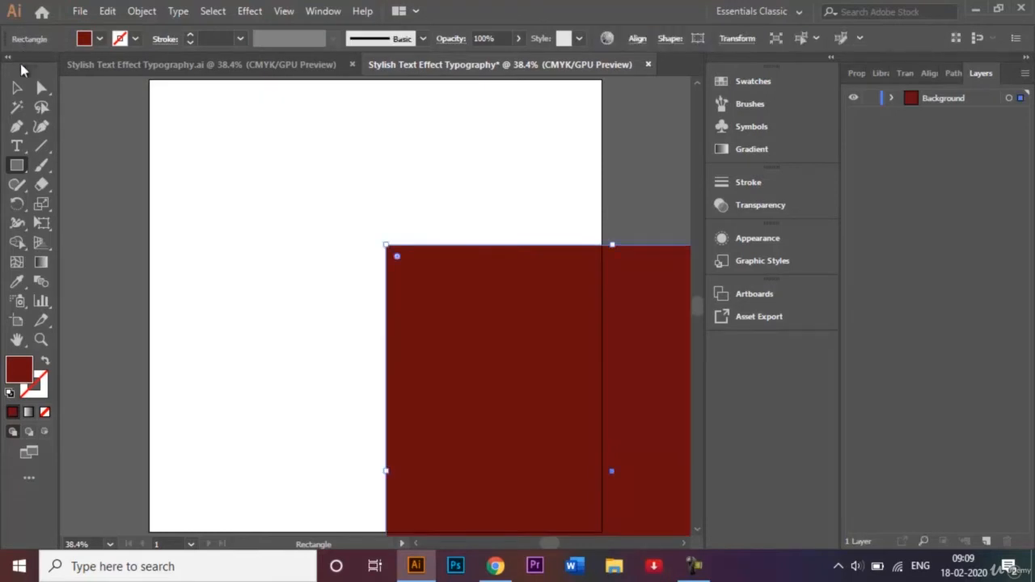
- Move the dark red rectangle so it exactly covers the artboard, and lock the Background layer
{"action": "left_click", "coordinate": [20, 87]}
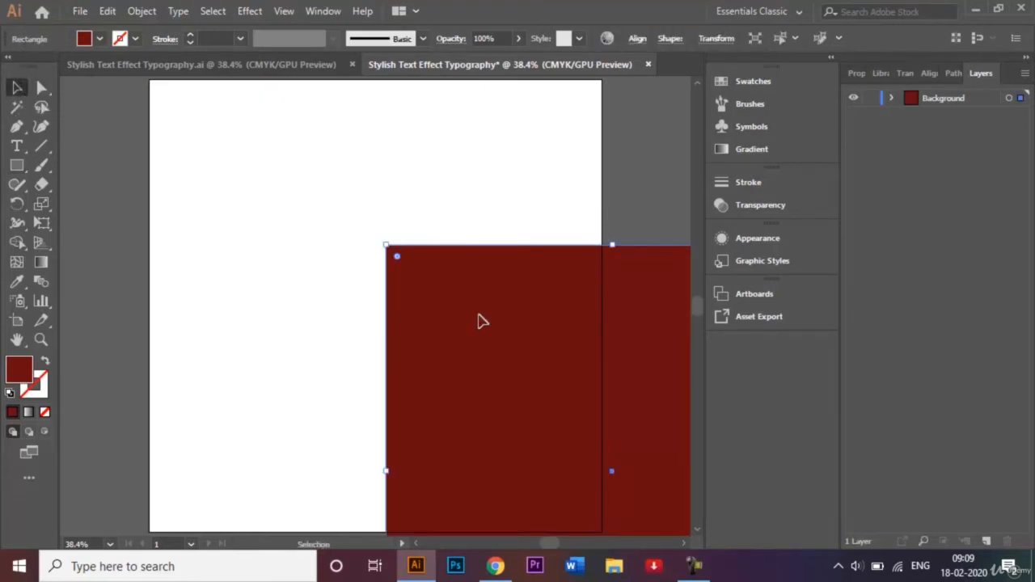
{"action": "left_click_drag", "start_coordinate": [480, 316], "coordinate": [244, 156]}
{"action": "left_click", "coordinate": [651, 194]}
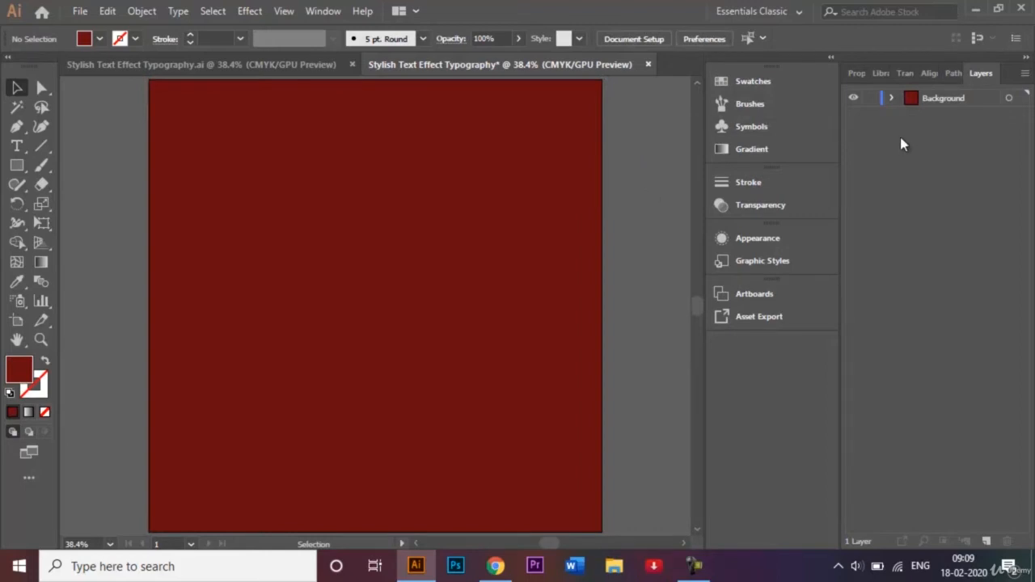
{"action": "left_click", "coordinate": [871, 97]}
- Add a new layer above Background in the new document and name it Text
{"action": "left_click", "coordinate": [258, 70]}
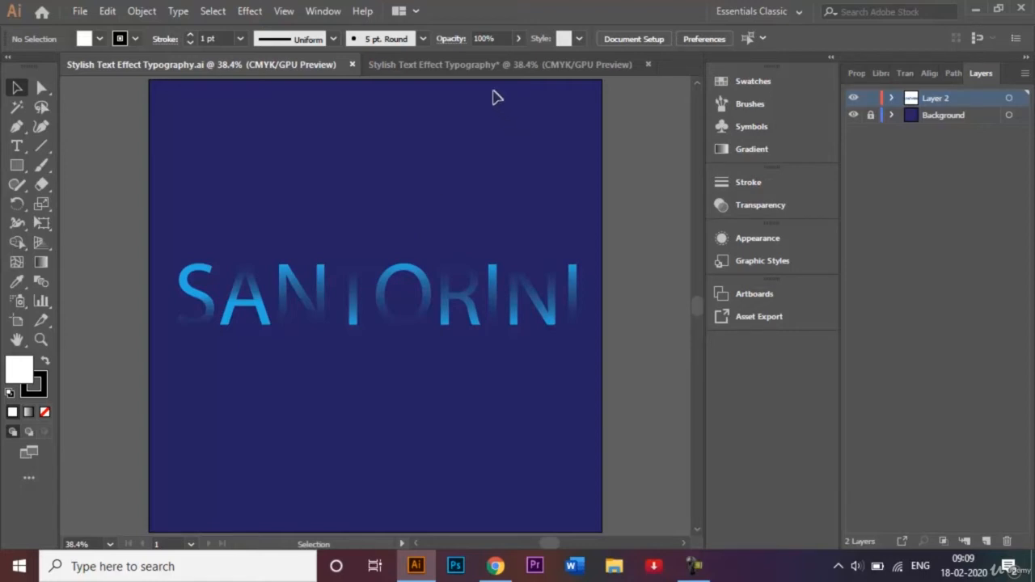
{"action": "left_click", "coordinate": [467, 65]}
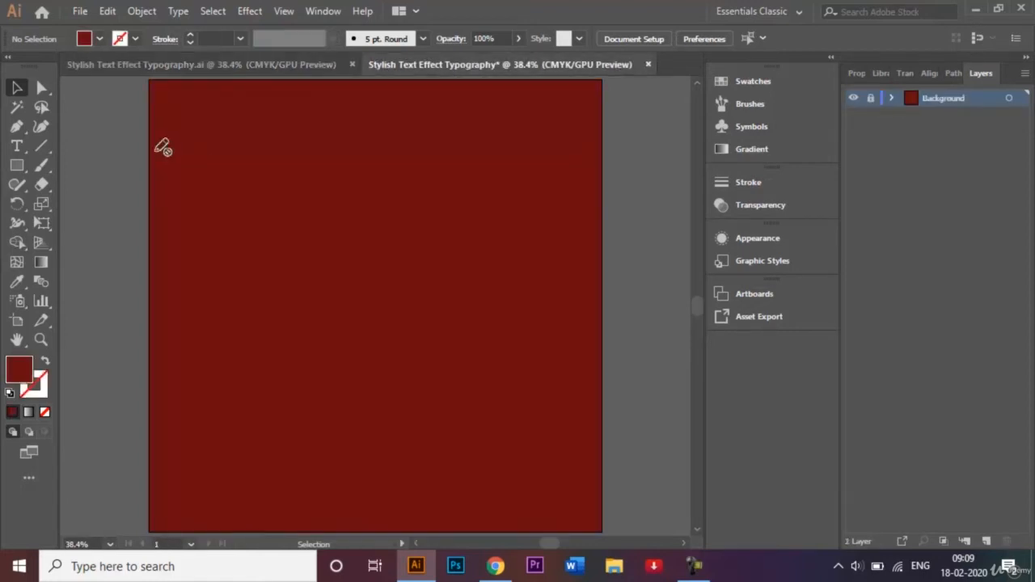
{"action": "left_click", "coordinate": [986, 541]}
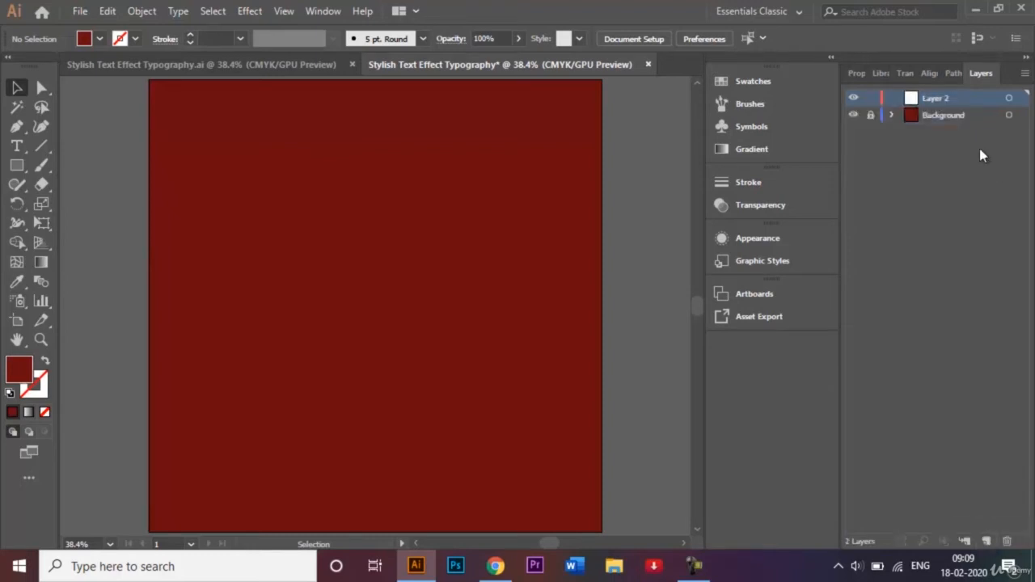
{"action": "double_click", "coordinate": [939, 98]}
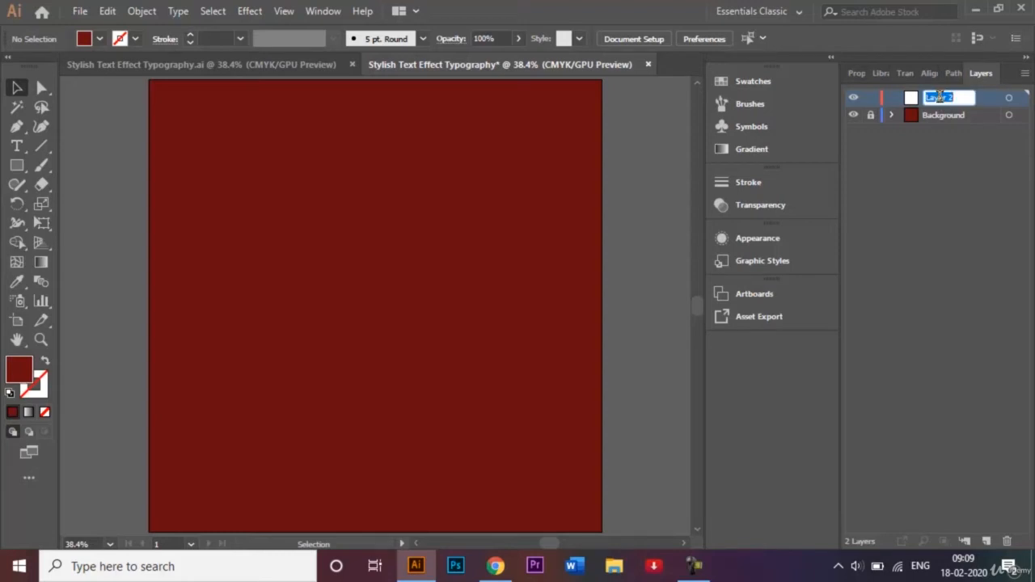
{"action": "key", "text": "BackSpace"}
{"action": "type", "text": "Text"}
{"action": "key", "text": "Return"}
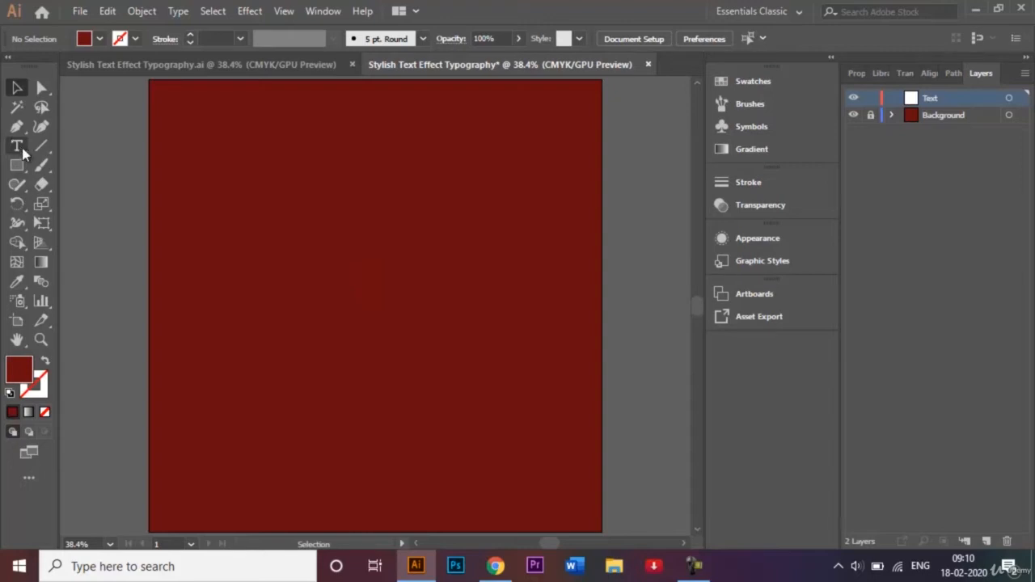
- Place the point text LOVE near the middle of the artboard on the Text layer
{"action": "key", "text": "t"}
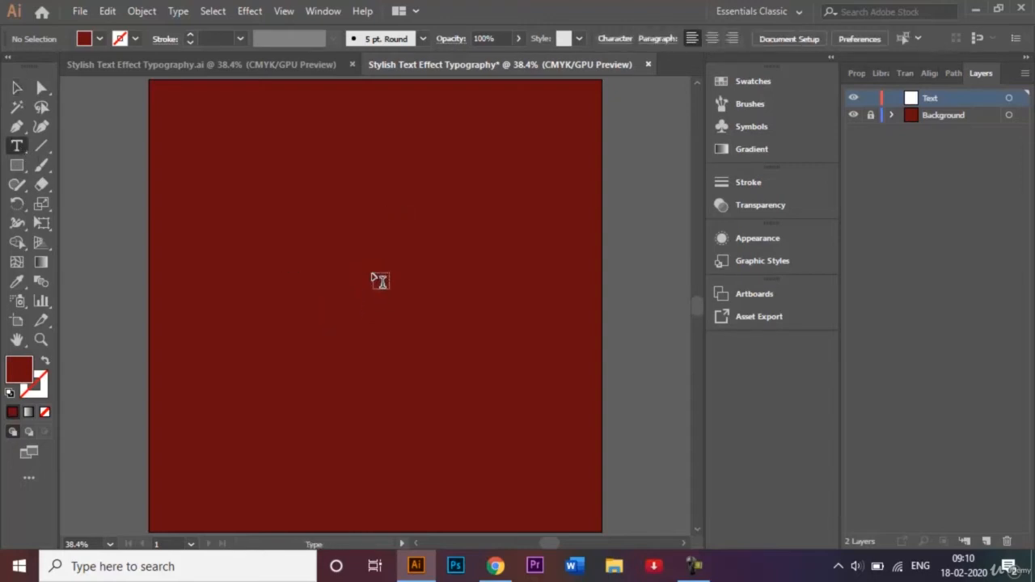
{"action": "left_click", "coordinate": [373, 274]}
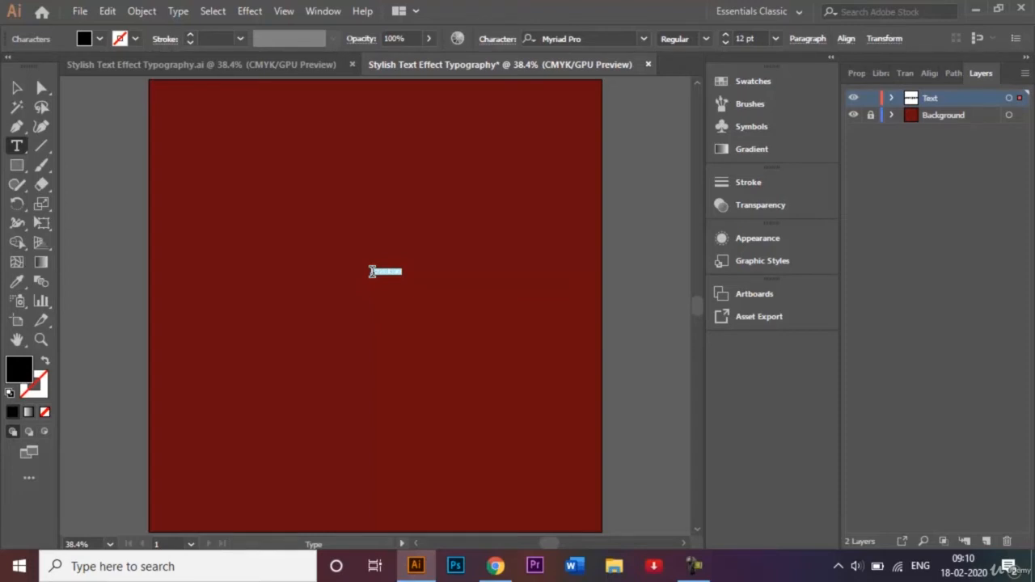
{"action": "key", "text": "BackSpace"}
{"action": "type", "text": "LOVE"}
{"action": "left_click", "coordinate": [17, 89]}
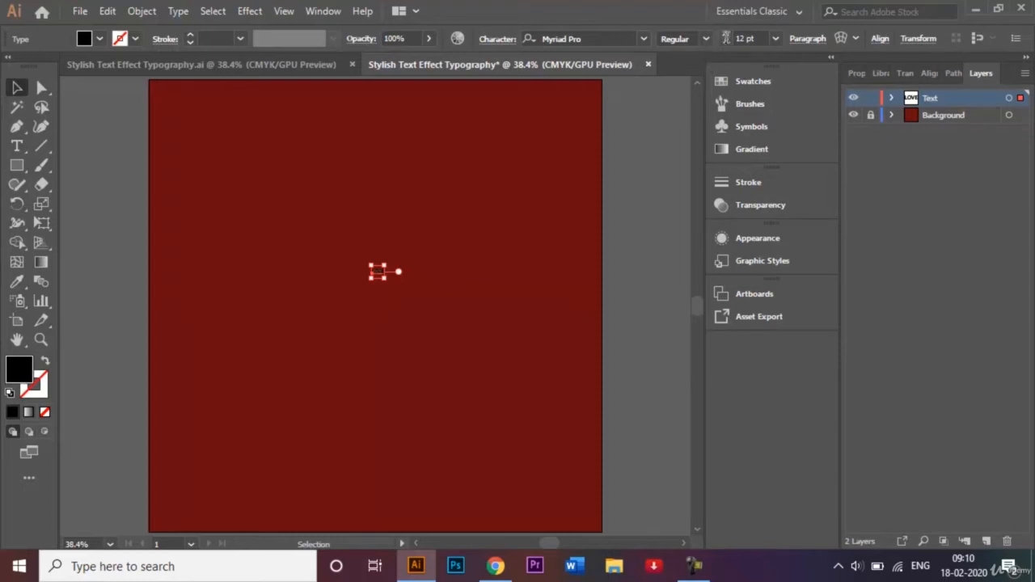
- Set the font size of the LOVE text to 120 pt
{"action": "left_click", "coordinate": [744, 38]}
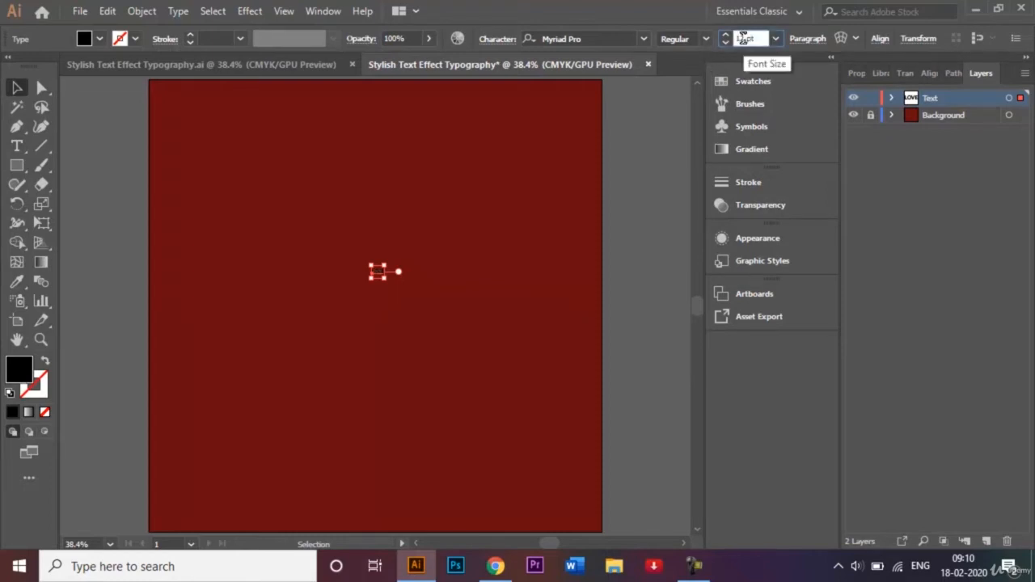
{"action": "type", "text": "0"}
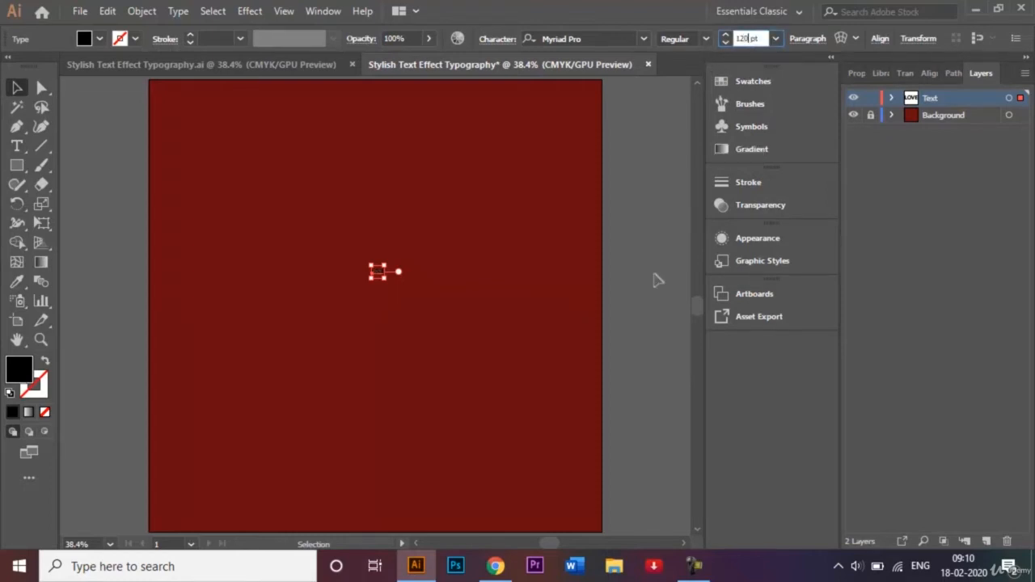
{"action": "key", "text": "Return"}
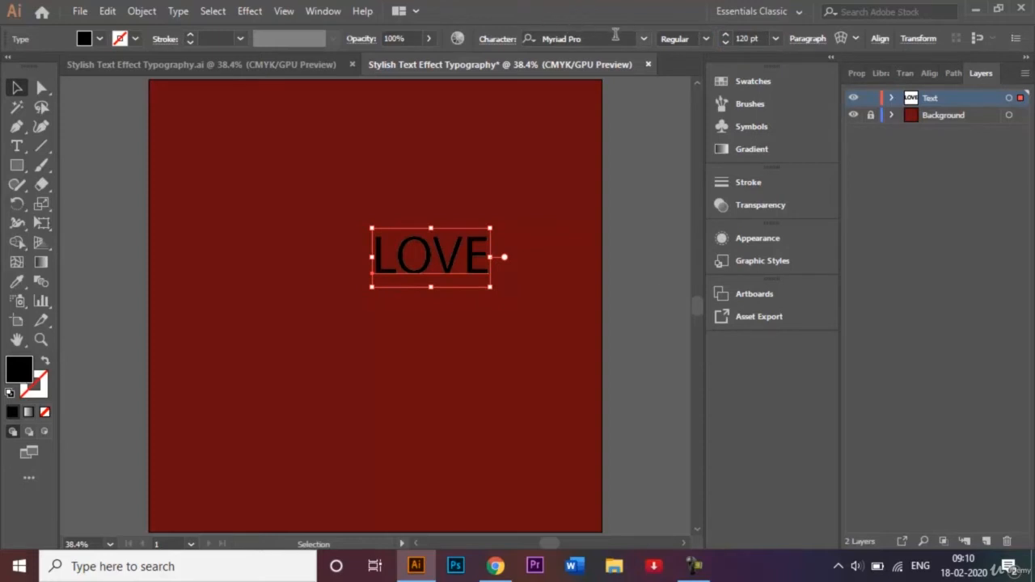
- Set the LOVE text's font to Chaparral Pro Bold and move the text near the centre of the artboard
{"action": "left_click", "coordinate": [647, 40]}
{"action": "left_click", "coordinate": [646, 40]}
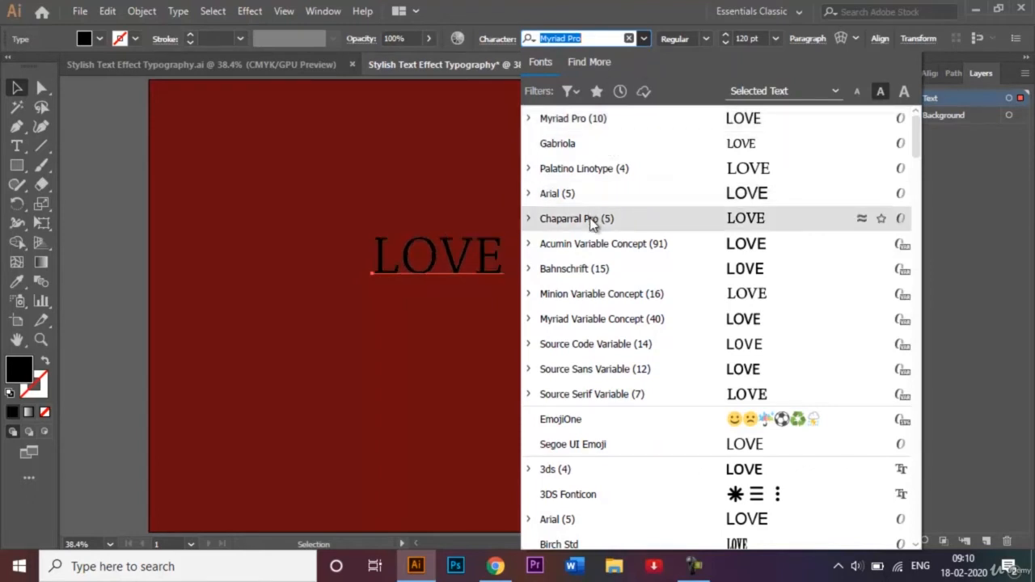
{"action": "left_click", "coordinate": [685, 221]}
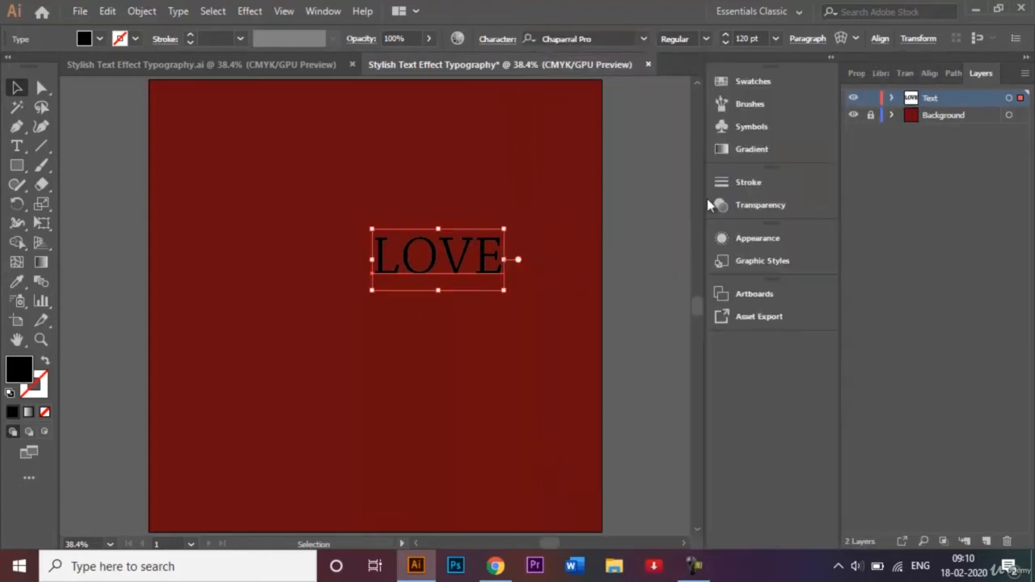
{"action": "left_click", "coordinate": [706, 40]}
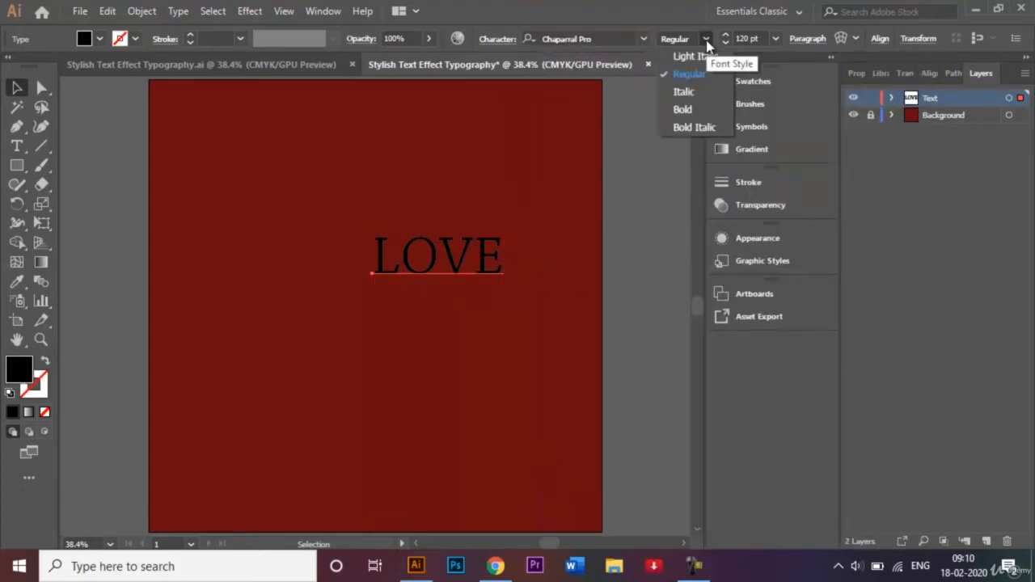
{"action": "left_click", "coordinate": [685, 115]}
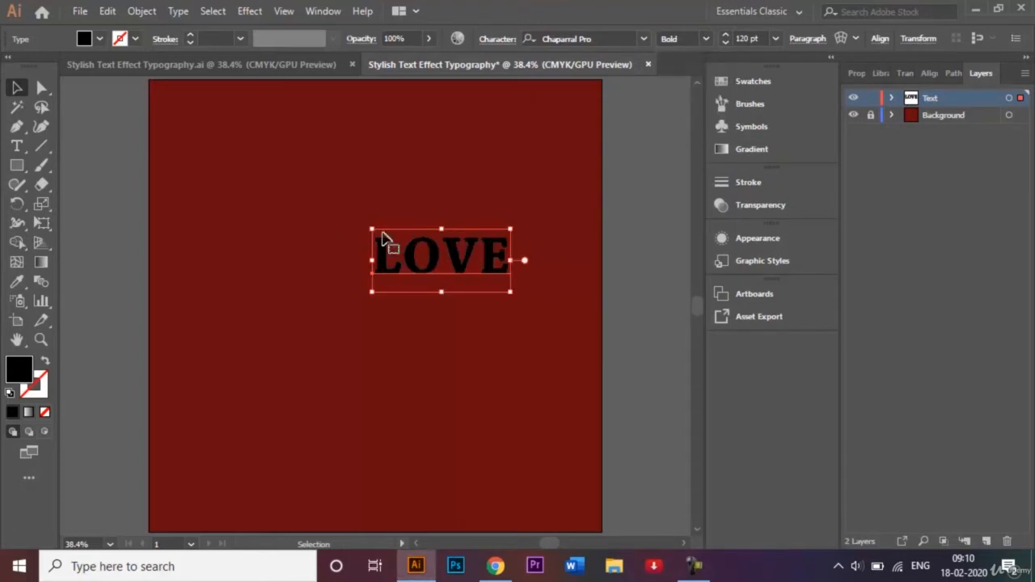
{"action": "left_click_drag", "start_coordinate": [435, 261], "coordinate": [359, 301]}
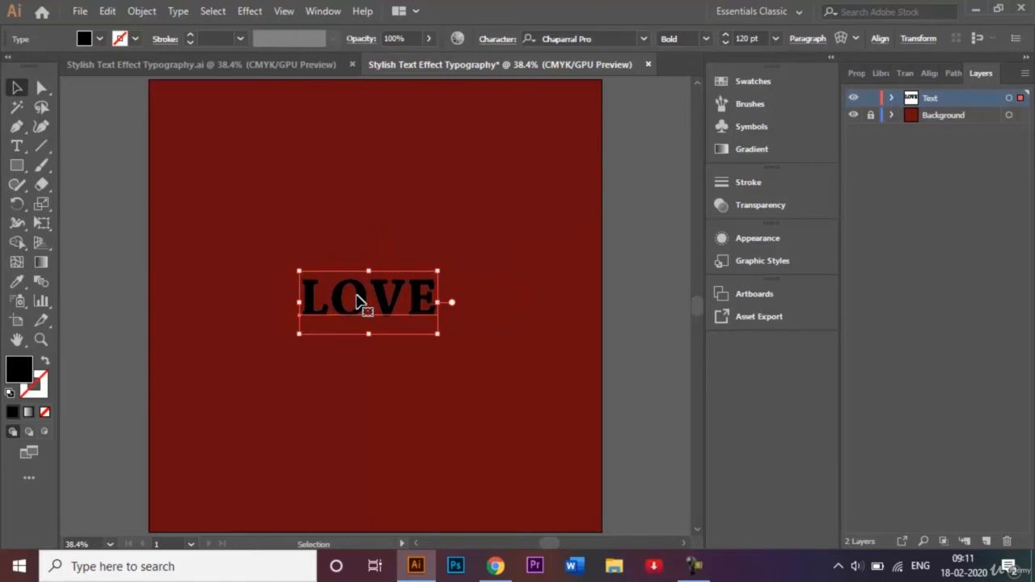
- Check the SANTORINI example document, and convert the LOVE text to outlines in the new document
{"action": "left_click", "coordinate": [282, 64]}
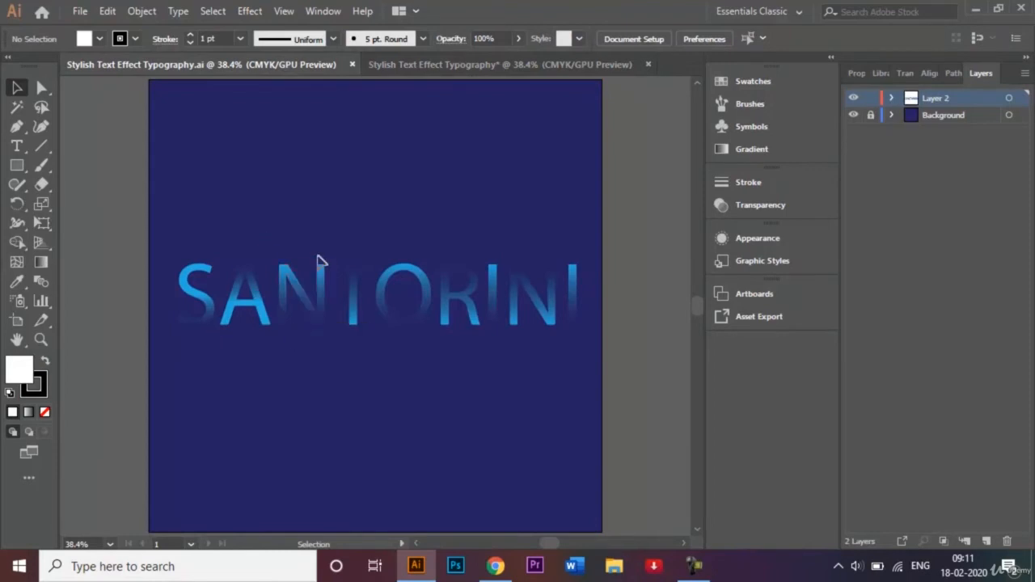
{"action": "left_click", "coordinate": [482, 67]}
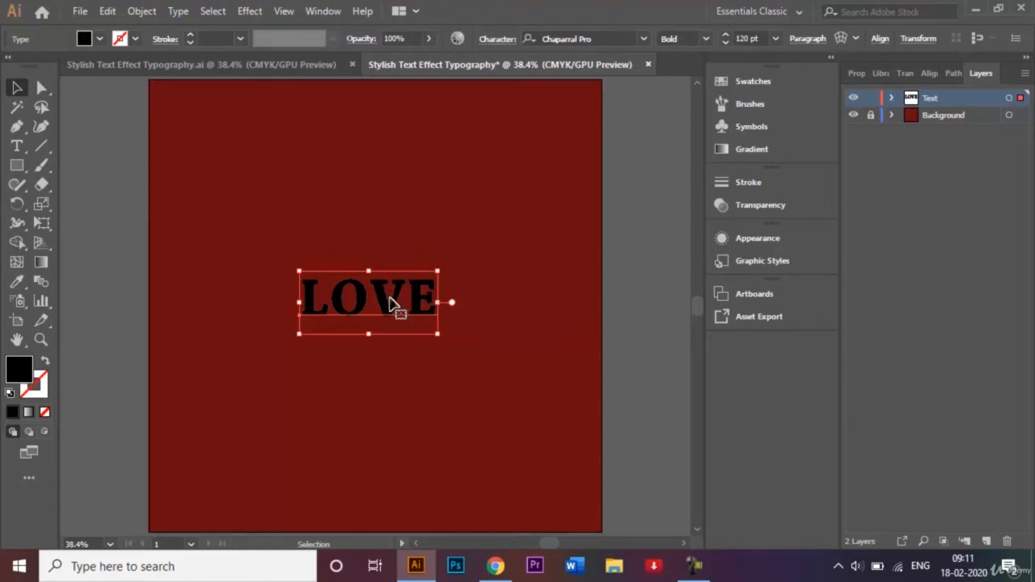
{"action": "right_click", "coordinate": [390, 299]}
{"action": "right_click", "coordinate": [390, 298]}
{"action": "right_click", "coordinate": [375, 295]}
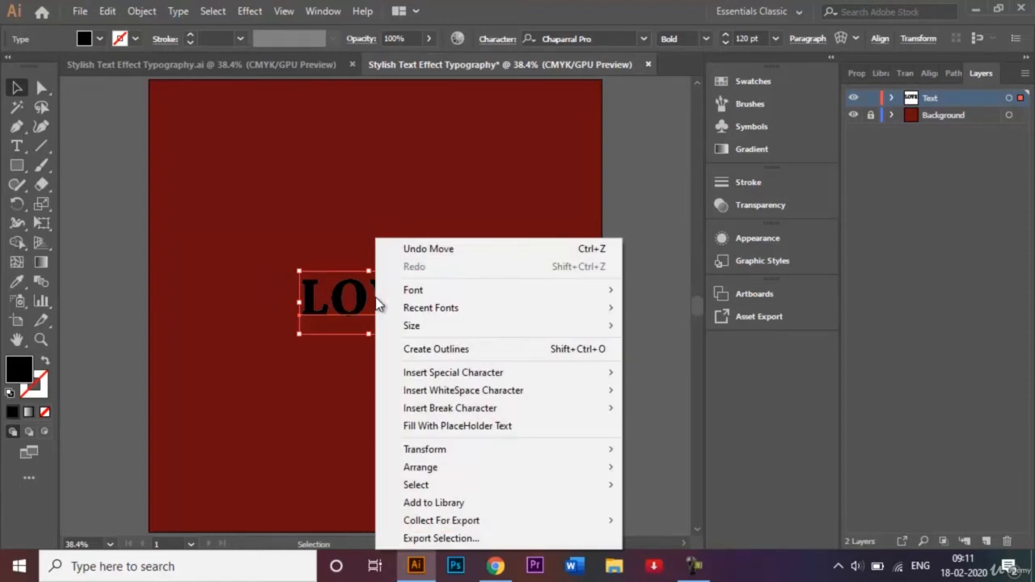
{"action": "left_click", "coordinate": [478, 348]}
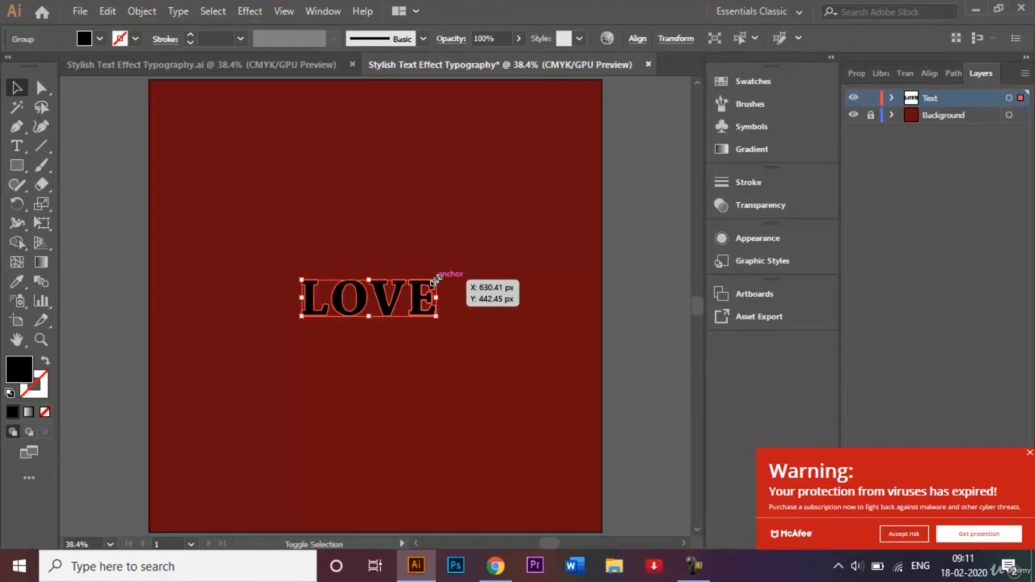
- Scale the outlined LOVE lettering up proportionally from its centre until it spans most of the artboard's width
{"action": "left_click_drag", "start_coordinate": [435, 278], "coordinate": [568, 219]}
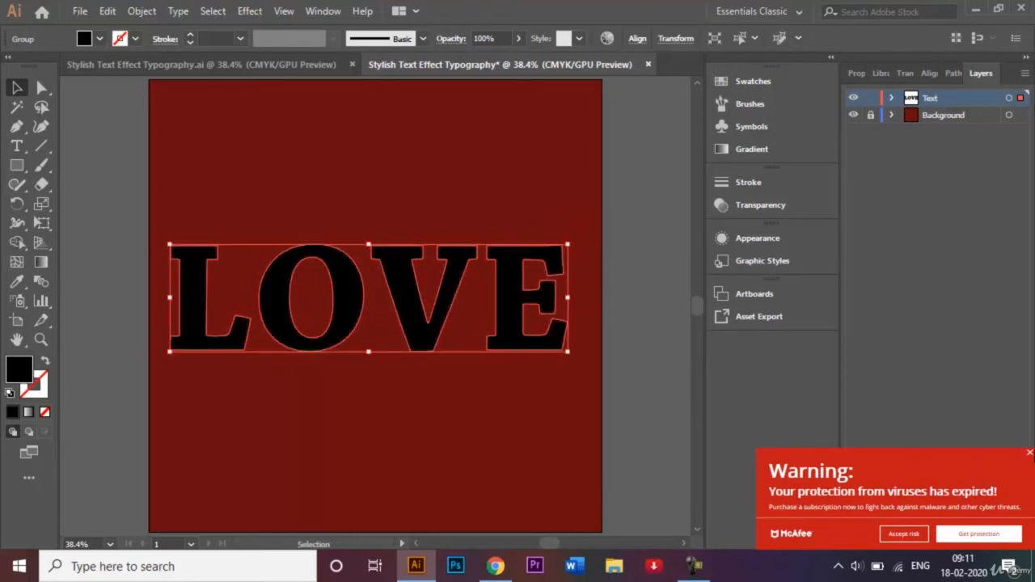
{"action": "left_click", "coordinate": [1029, 451]}
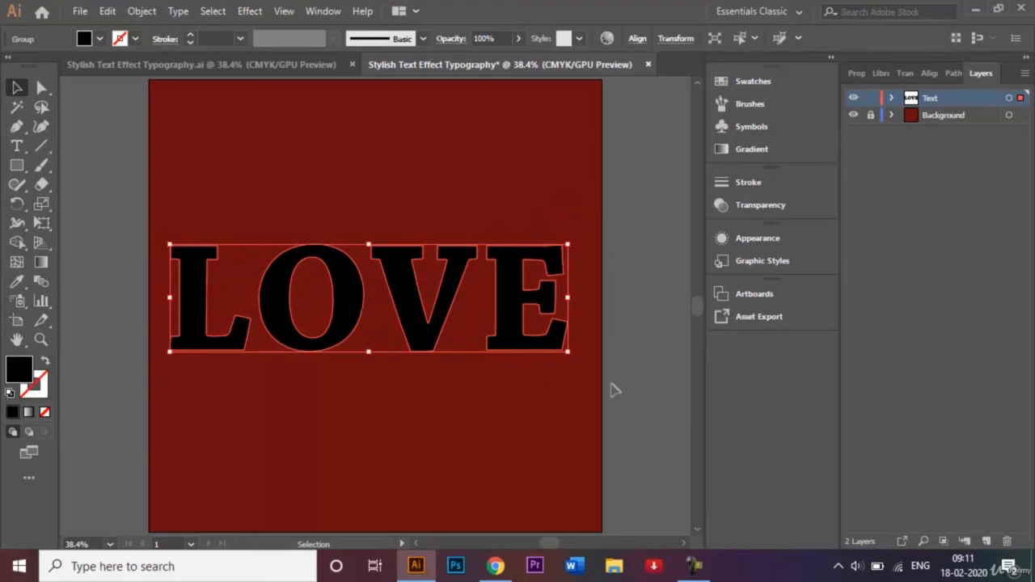
{"action": "right_click", "coordinate": [517, 314]}
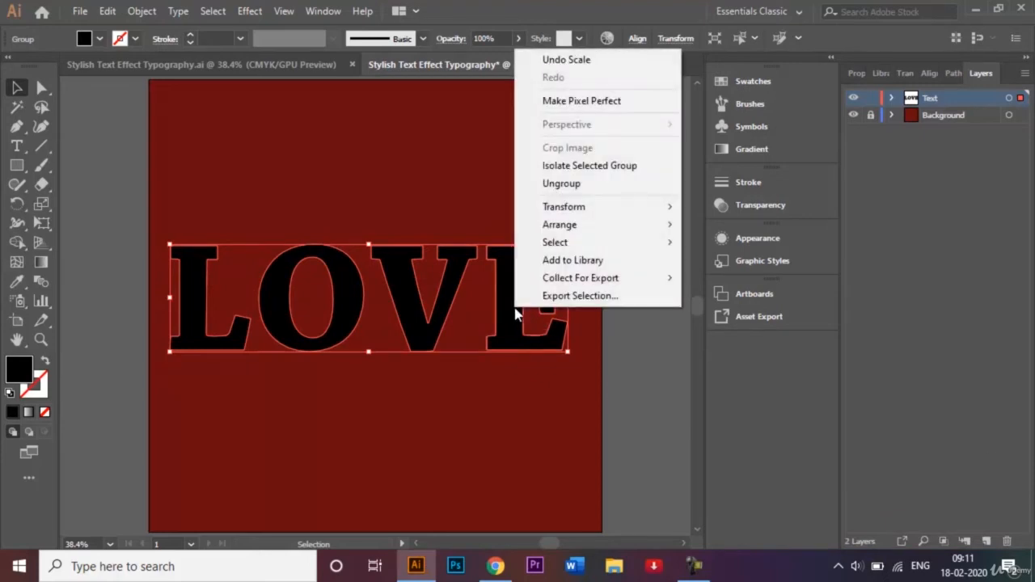
{"action": "left_click", "coordinate": [616, 366]}
{"action": "left_click", "coordinate": [520, 319]}
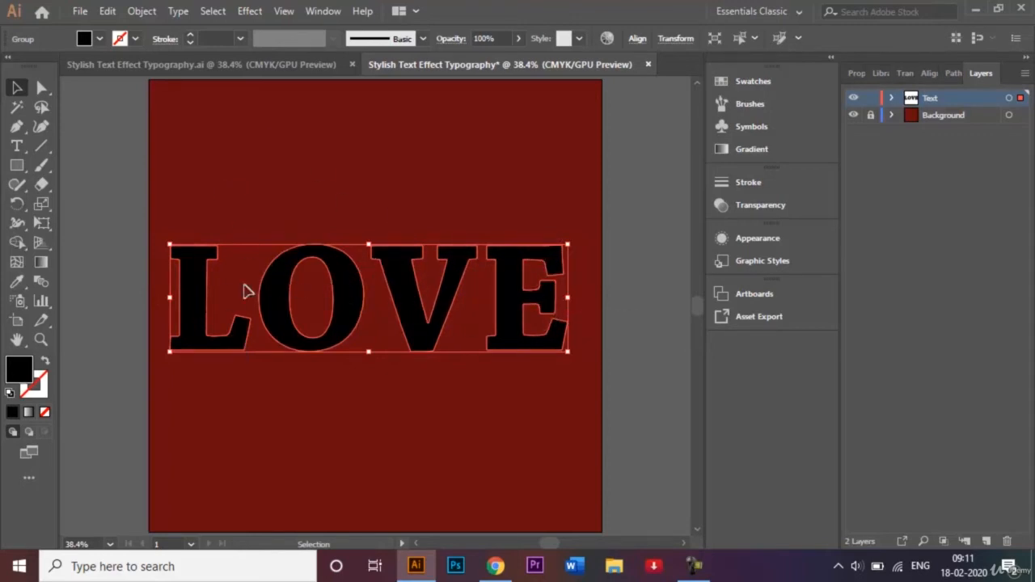
- Fill the LOVE lettering with a linear gradient running from white to a magenta-plum swatch
{"action": "double_click", "coordinate": [44, 265]}
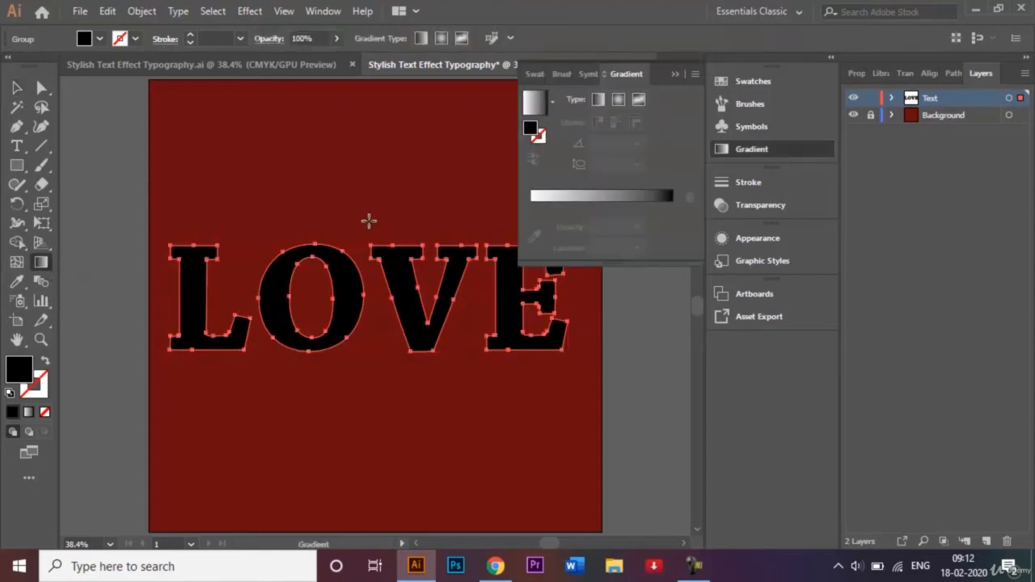
{"action": "left_click", "coordinate": [553, 201]}
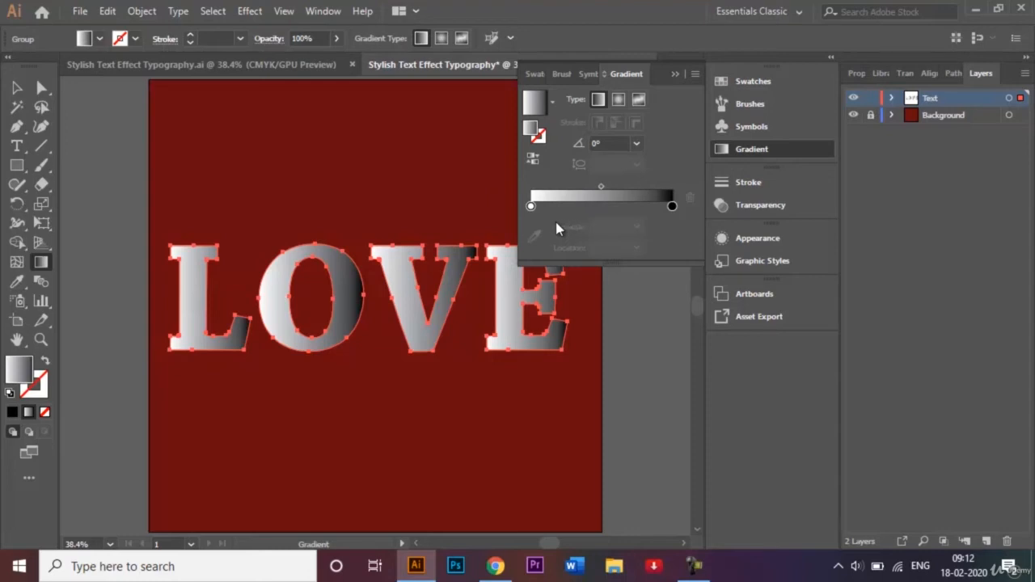
{"action": "left_click", "coordinate": [672, 207]}
{"action": "double_click", "coordinate": [672, 207]}
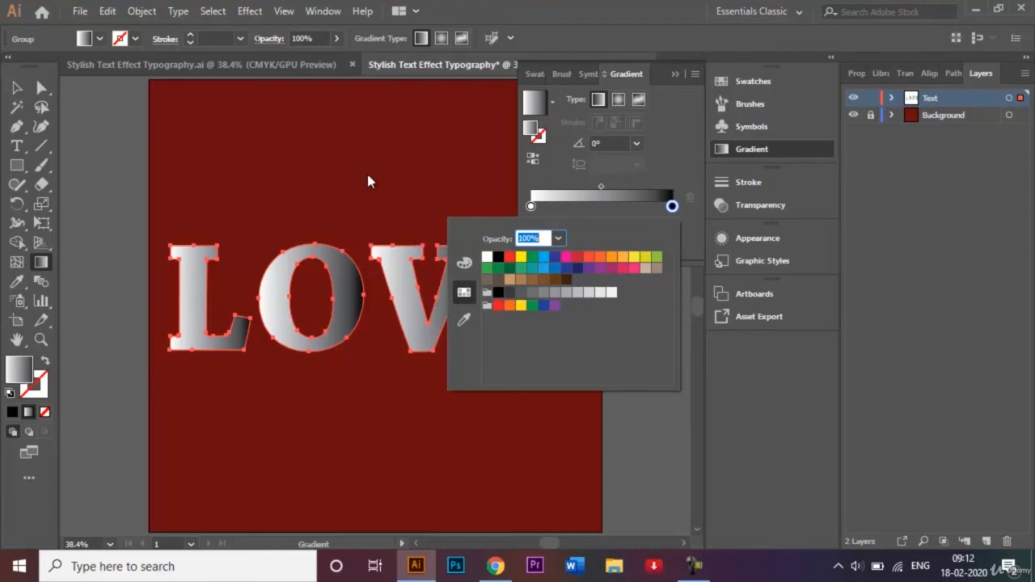
{"action": "left_click", "coordinate": [612, 270]}
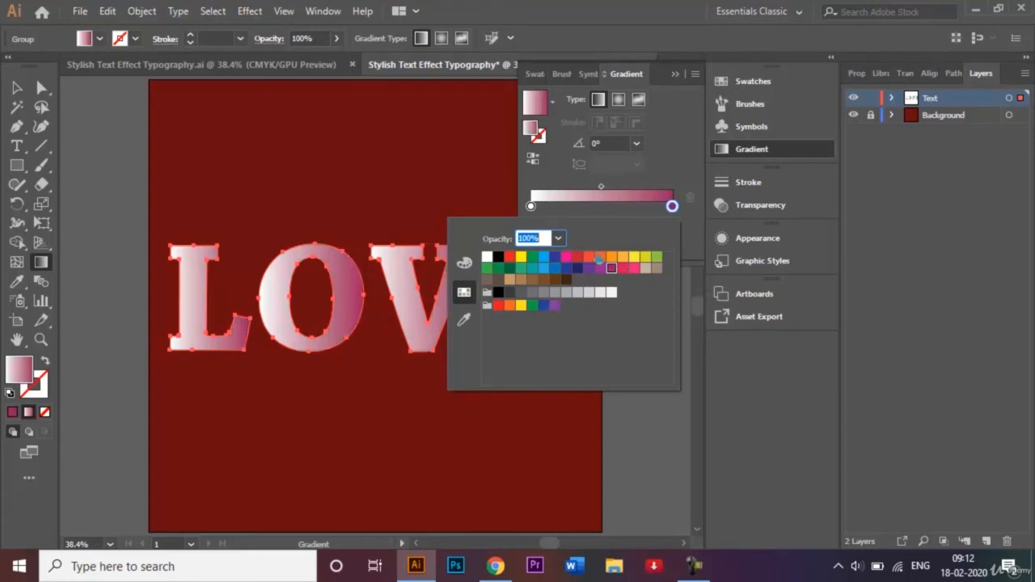
{"action": "left_click", "coordinate": [601, 194]}
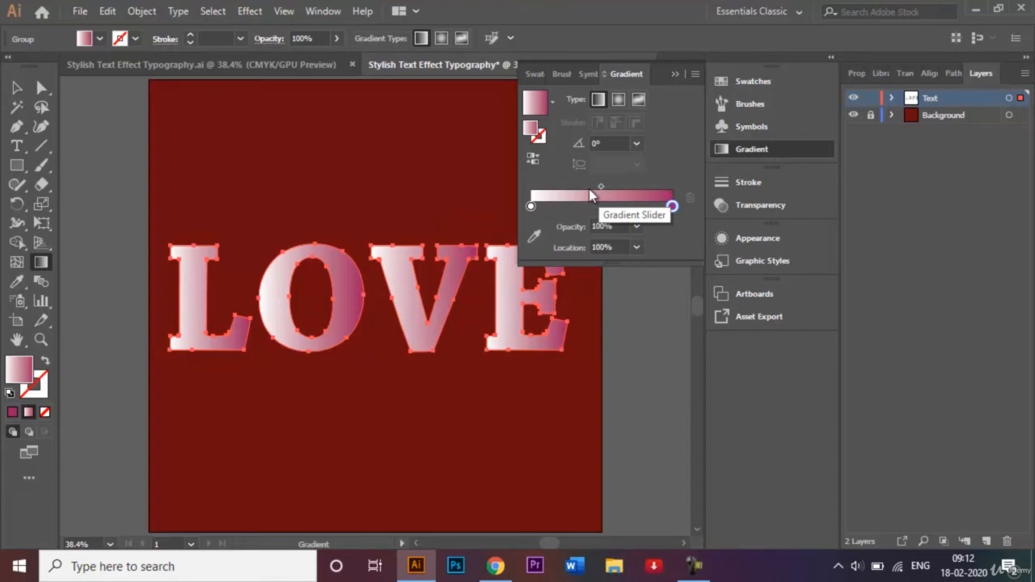
- Shift the LOVE gradient's midpoint toward the white stop, to about 22.63%, and deselect the lettering
{"action": "left_click_drag", "start_coordinate": [600, 186], "coordinate": [562, 186]}
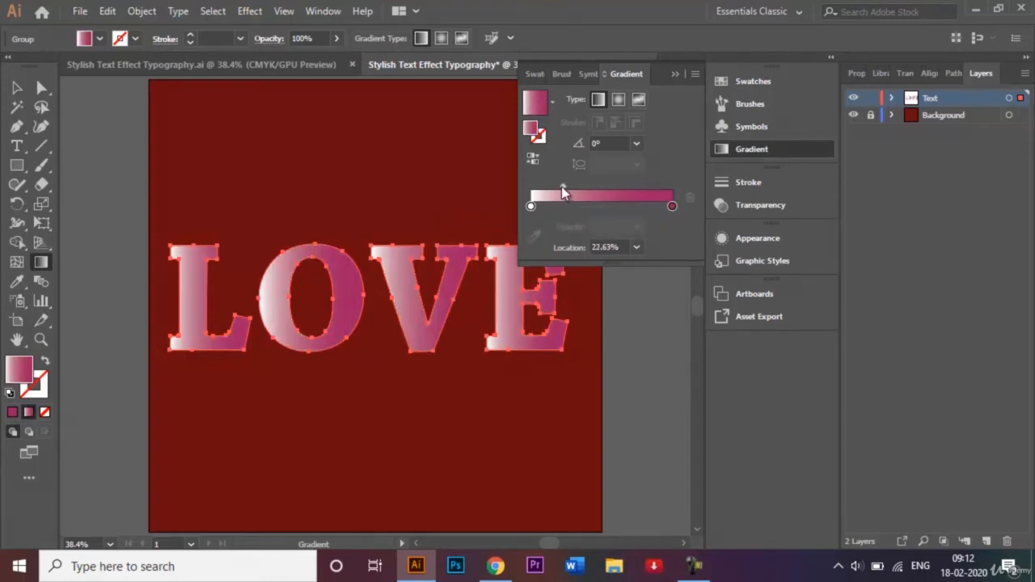
{"action": "left_click", "coordinate": [675, 73]}
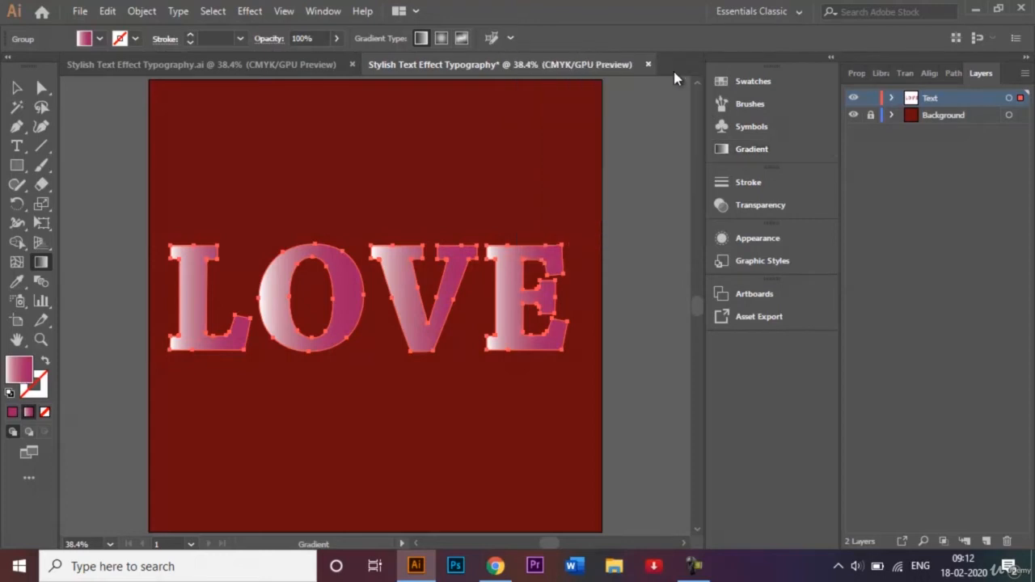
{"action": "left_click", "coordinate": [17, 87]}
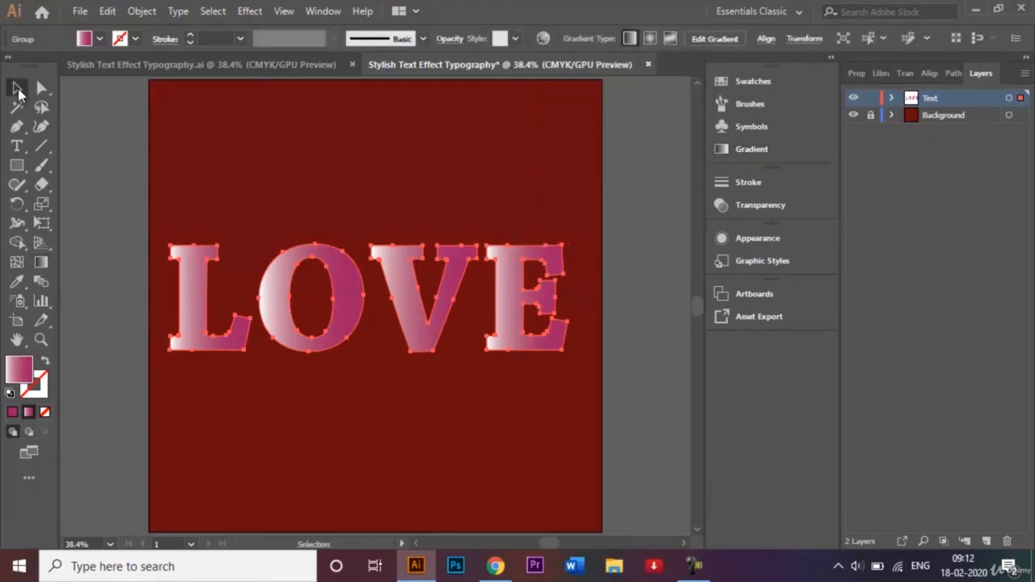
{"action": "left_click", "coordinate": [312, 205]}
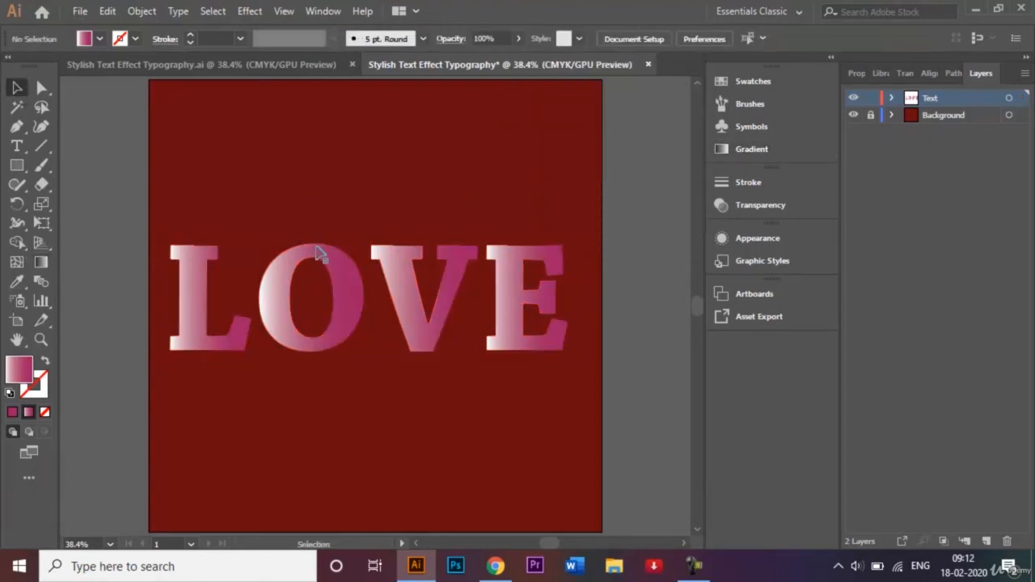
- Ungroup the LOVE lettering into separate letters and deselect them
{"action": "left_click", "coordinate": [335, 266]}
{"action": "right_click", "coordinate": [337, 268]}
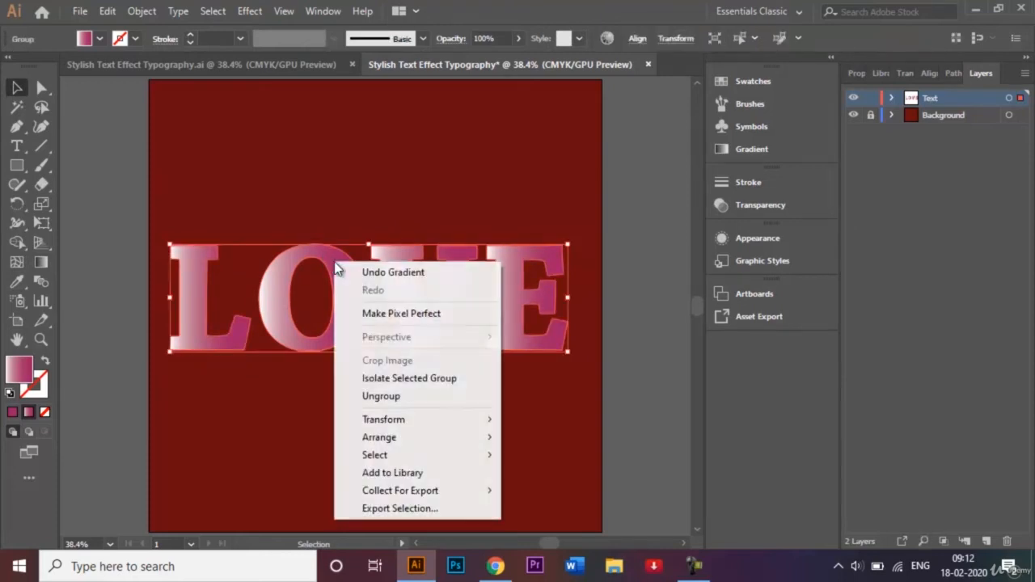
{"action": "left_click", "coordinate": [392, 397]}
{"action": "left_click", "coordinate": [334, 406]}
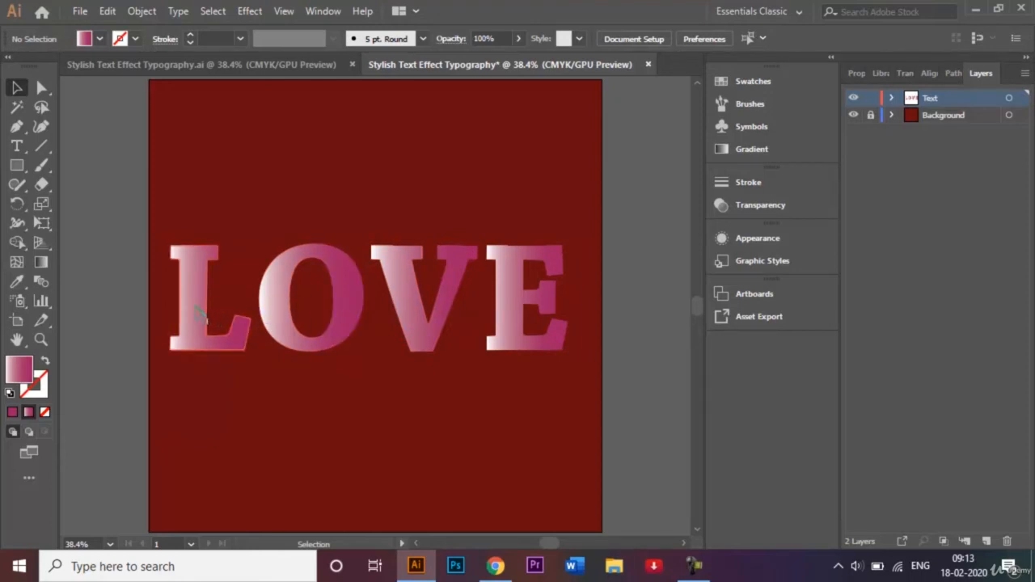
- Redirect the letter L's gradient to run vertically from white above to magenta below, at about -91°, and shift its midpoint slightly upward
{"action": "left_click", "coordinate": [204, 319]}
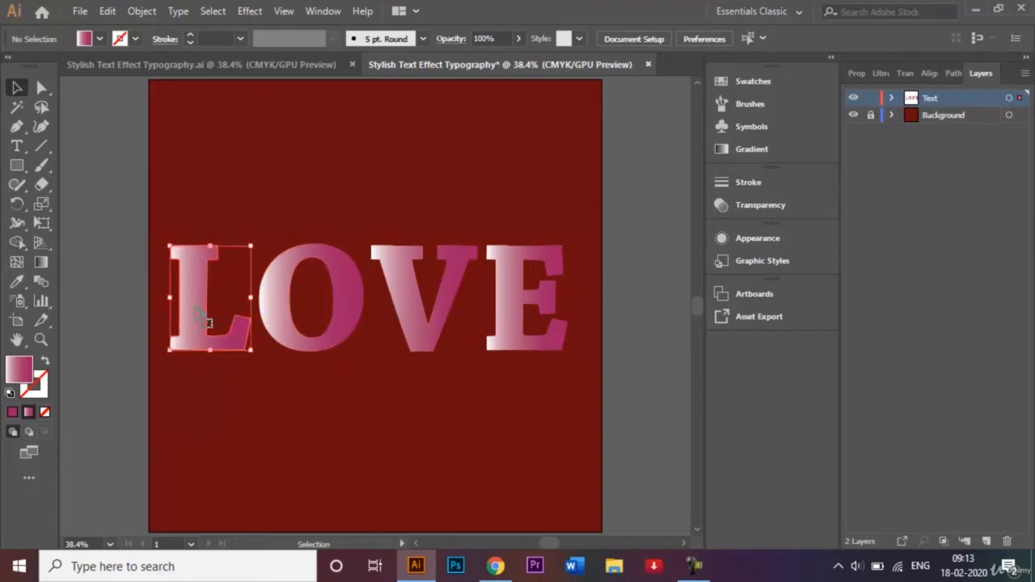
{"action": "double_click", "coordinate": [41, 263]}
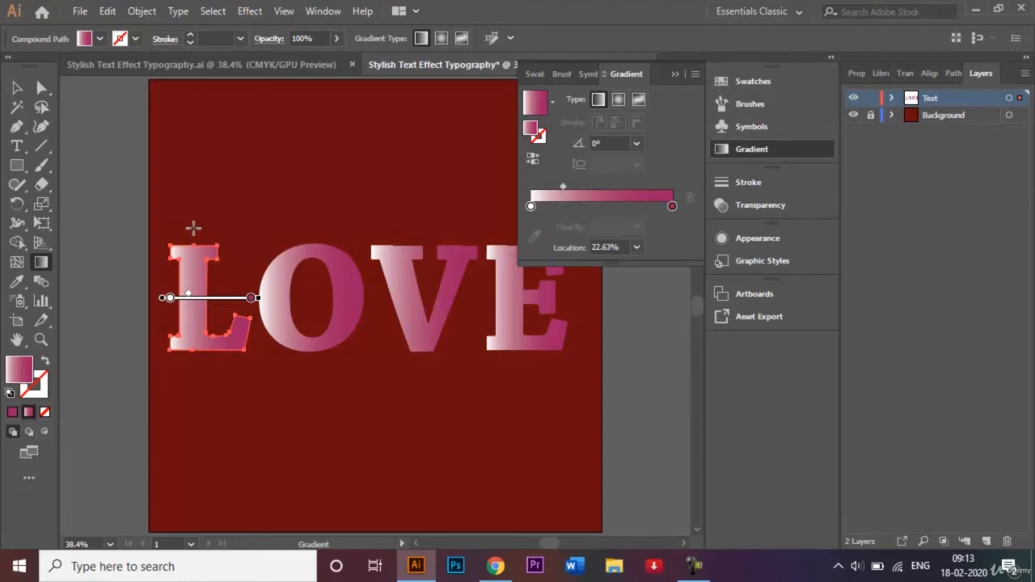
{"action": "left_click_drag", "start_coordinate": [194, 229], "coordinate": [193, 379]}
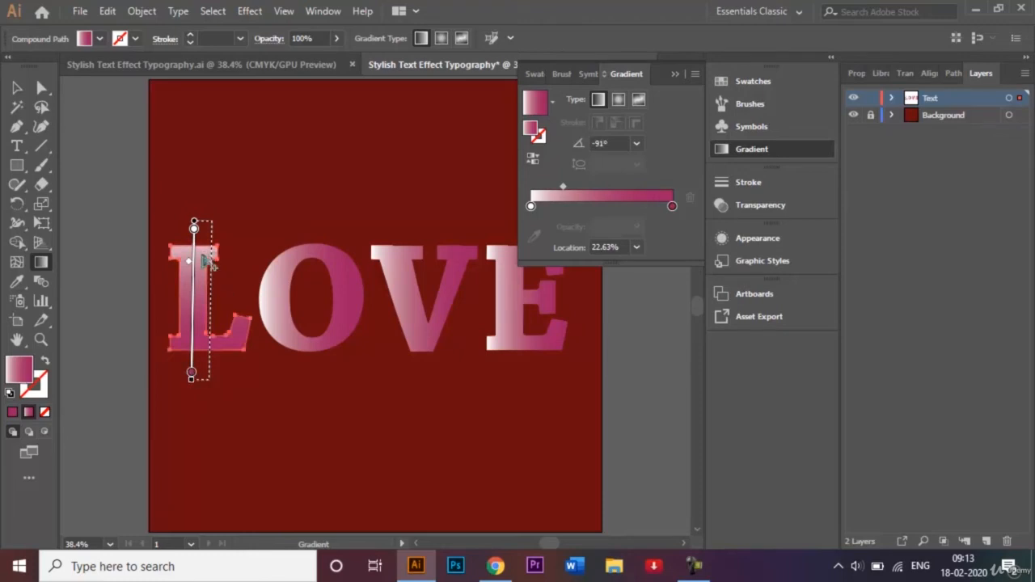
{"action": "mouse_move", "coordinate": [189, 261]}
{"action": "left_mouse_down"}
{"action": "mouse_move", "coordinate": [191, 301]}
{"action": "mouse_move", "coordinate": [189, 253]}
{"action": "left_mouse_up"}
{"action": "left_click", "coordinate": [674, 75]}
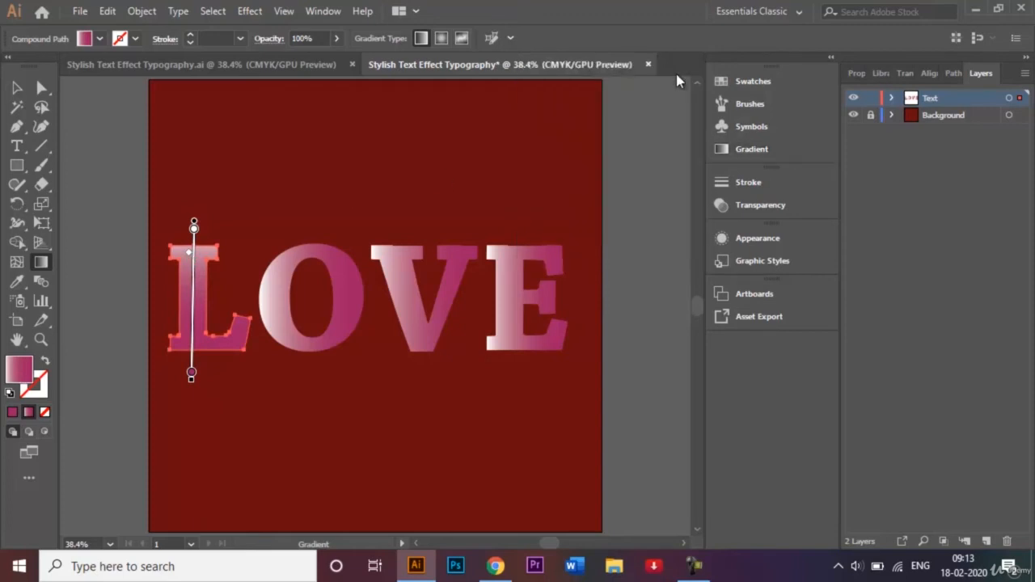
{"action": "left_click", "coordinate": [19, 86]}
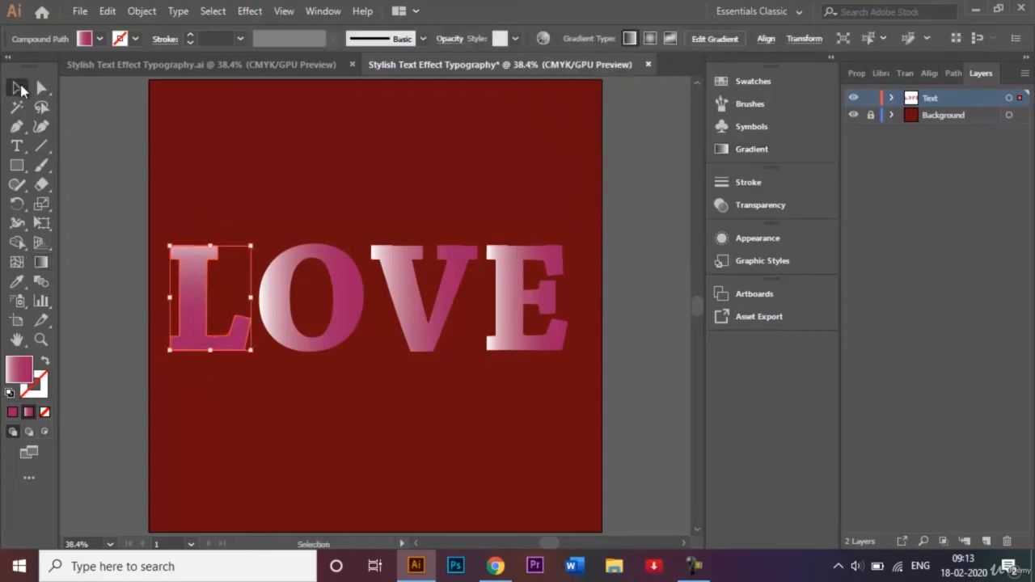
{"action": "left_click", "coordinate": [299, 231]}
- Redirect the letter O's gradient to run vertically from white below to magenta above, at about 89°
{"action": "left_click", "coordinate": [343, 273]}
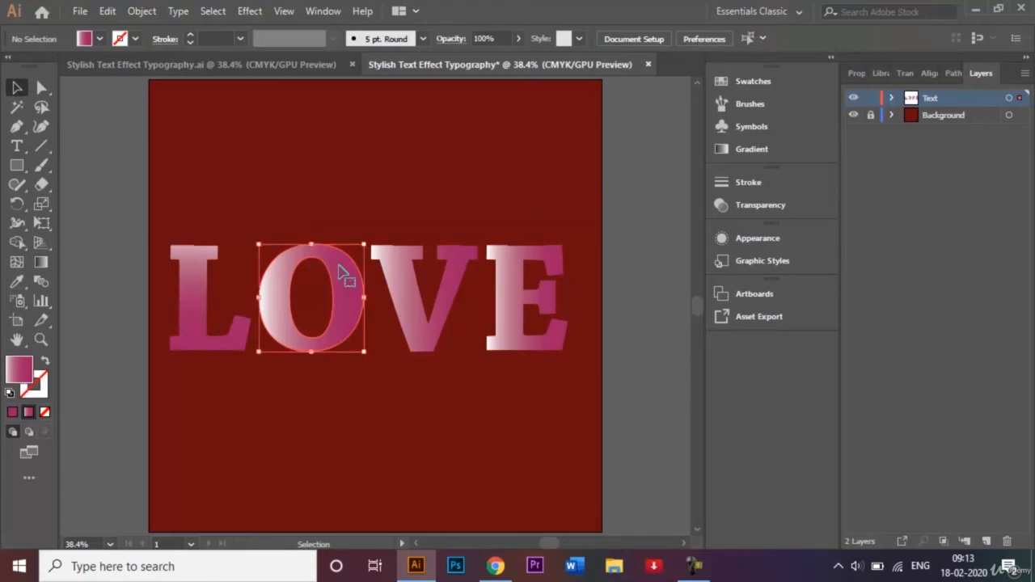
{"action": "left_click", "coordinate": [40, 262]}
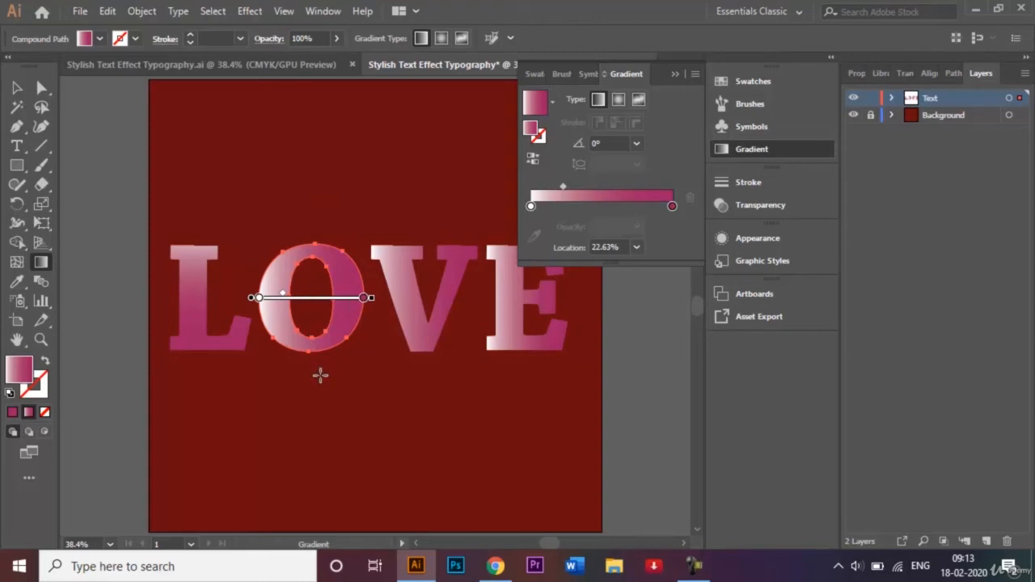
{"action": "left_click_drag", "start_coordinate": [321, 374], "coordinate": [321, 240]}
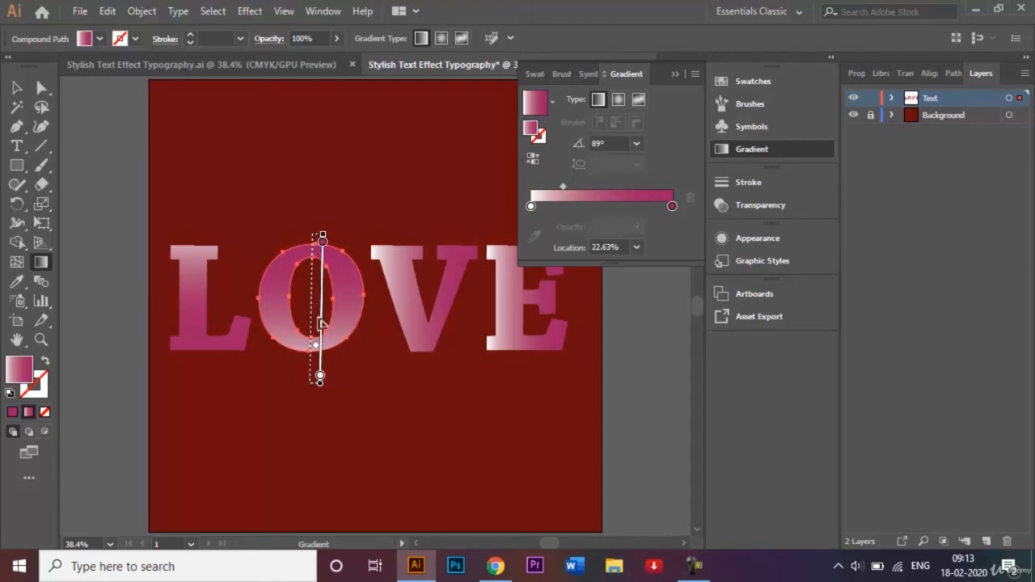
{"action": "left_click", "coordinate": [675, 75]}
{"action": "left_click", "coordinate": [16, 88]}
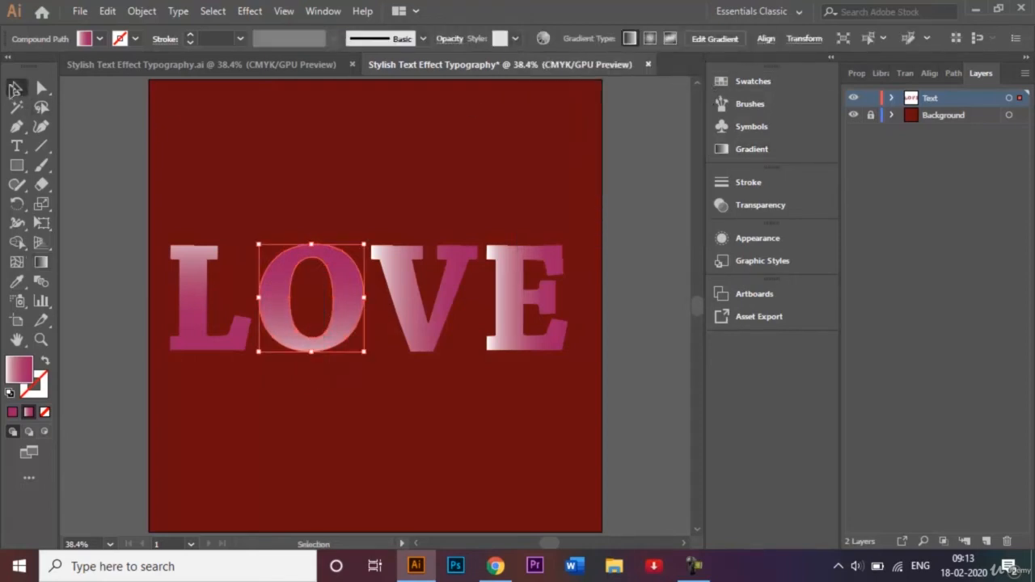
{"action": "left_click", "coordinate": [222, 163]}
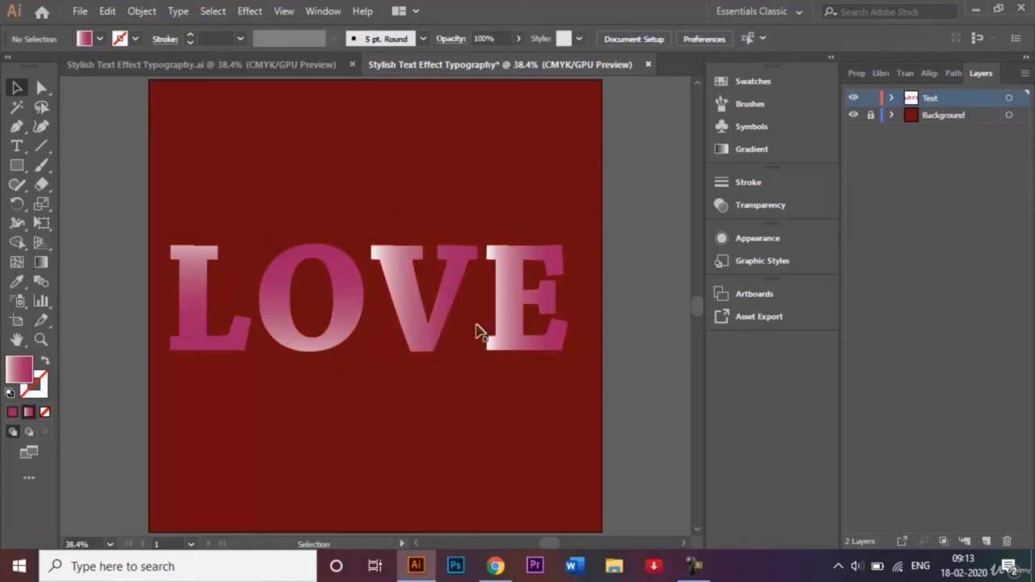
- Redirect the letter V's gradient diagonally from white at upper right to magenta at lower left, and shift its midpoint slightly toward white
{"action": "double_click", "coordinate": [419, 298]}
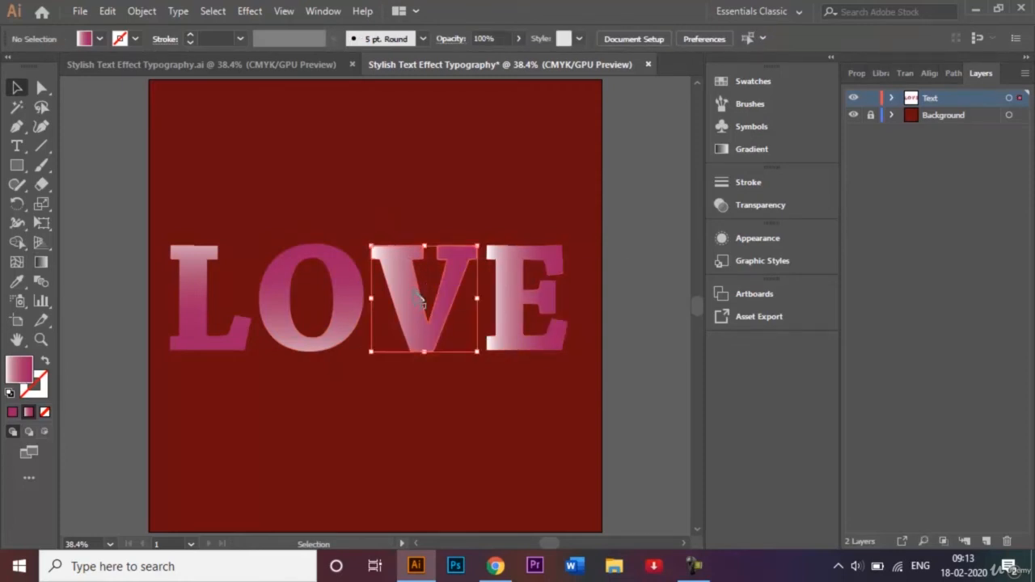
{"action": "double_click", "coordinate": [160, 233]}
{"action": "left_click", "coordinate": [418, 286]}
{"action": "left_click", "coordinate": [41, 262]}
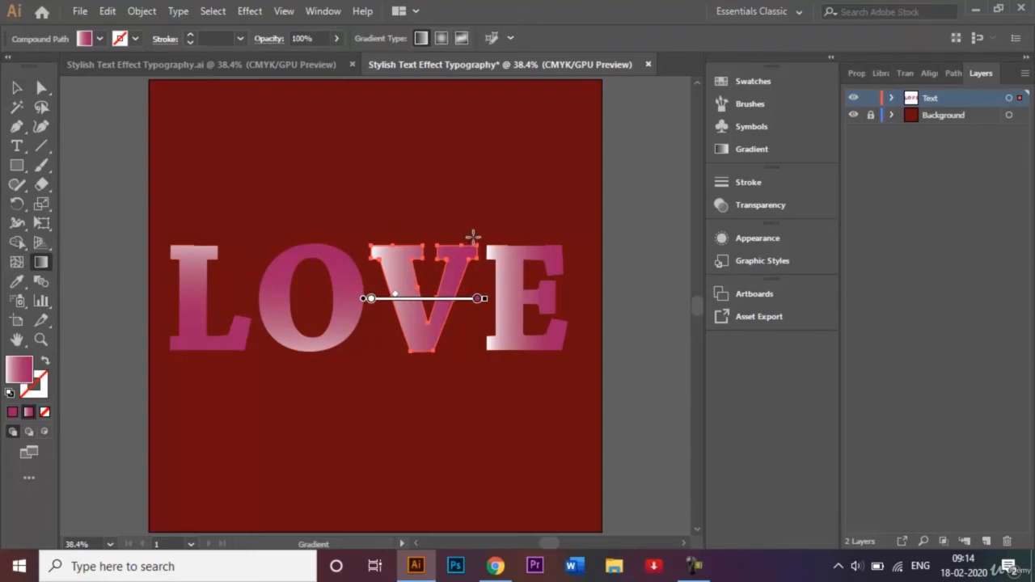
{"action": "mouse_move", "coordinate": [482, 232]}
{"action": "left_mouse_down"}
{"action": "mouse_move", "coordinate": [433, 278]}
{"action": "mouse_move", "coordinate": [405, 322]}
{"action": "mouse_move", "coordinate": [398, 355]}
{"action": "left_mouse_up"}
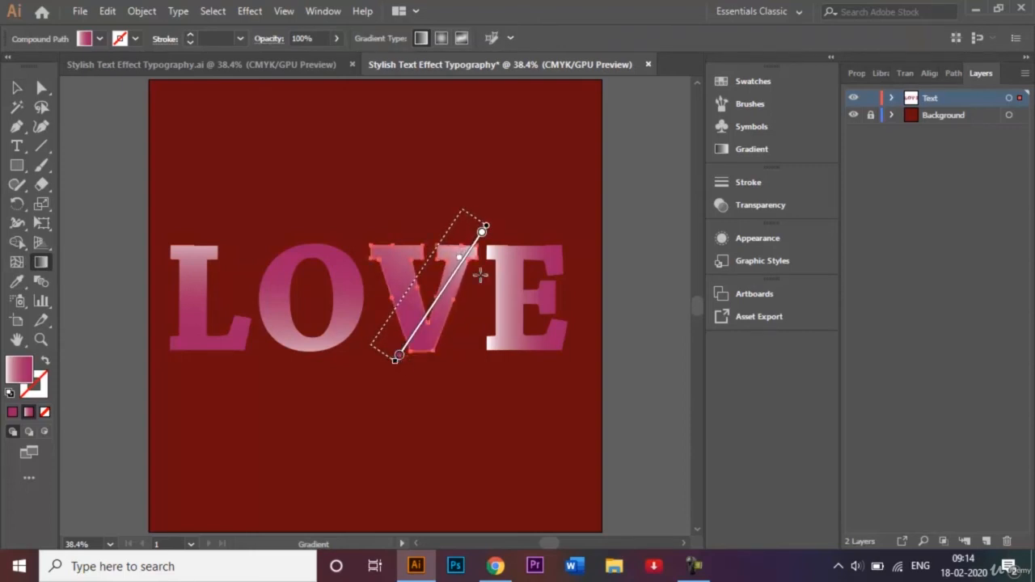
{"action": "mouse_move", "coordinate": [460, 259]}
{"action": "left_mouse_down"}
{"action": "mouse_move", "coordinate": [445, 273]}
{"action": "mouse_move", "coordinate": [468, 254]}
{"action": "left_mouse_up"}
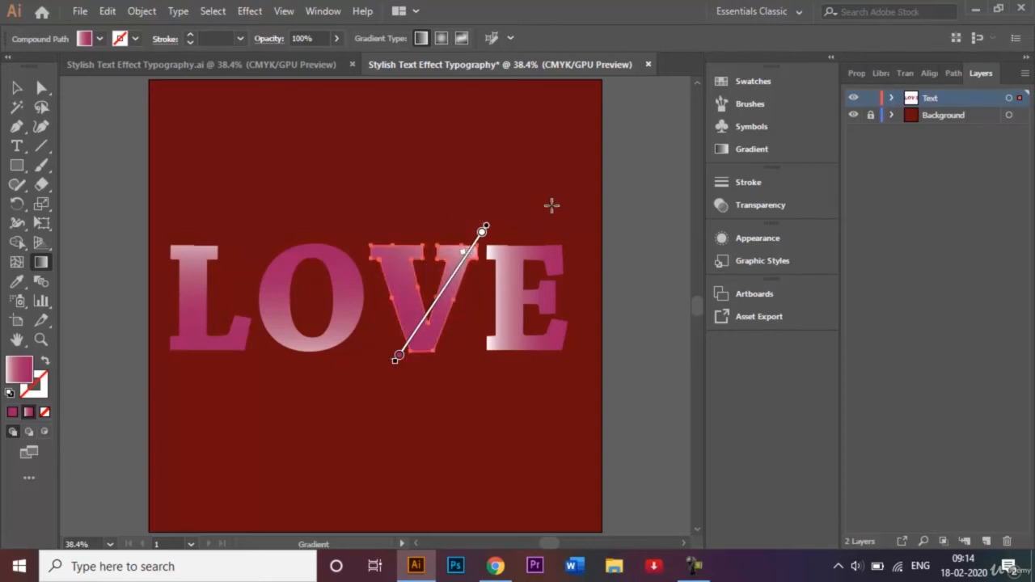
{"action": "left_click", "coordinate": [17, 88]}
{"action": "left_click", "coordinate": [516, 203]}
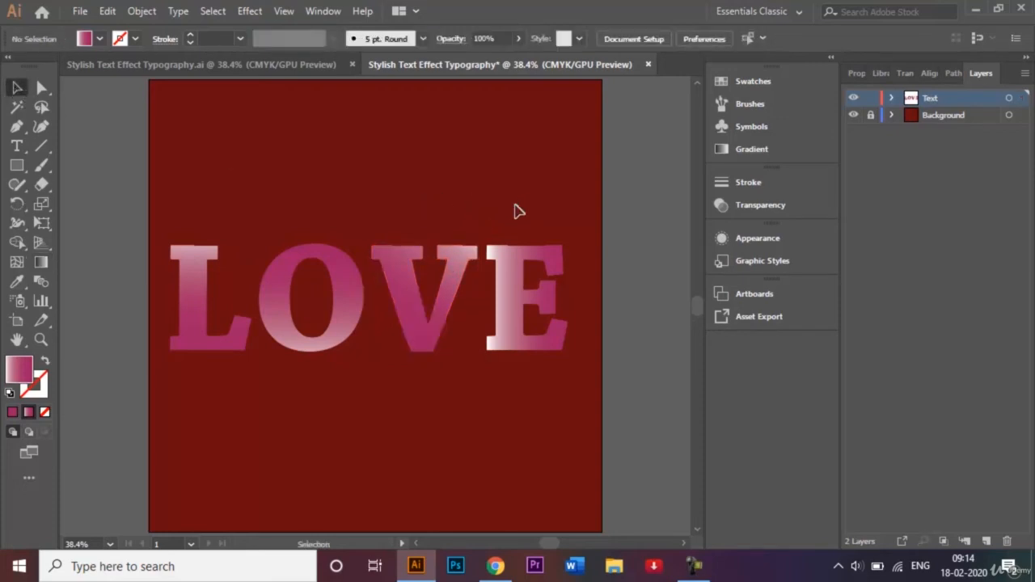
- Redirect the letter E's gradient diagonally from white at lower right to magenta at upper left, and shift its midpoint slightly toward magenta
{"action": "left_click", "coordinate": [526, 272]}
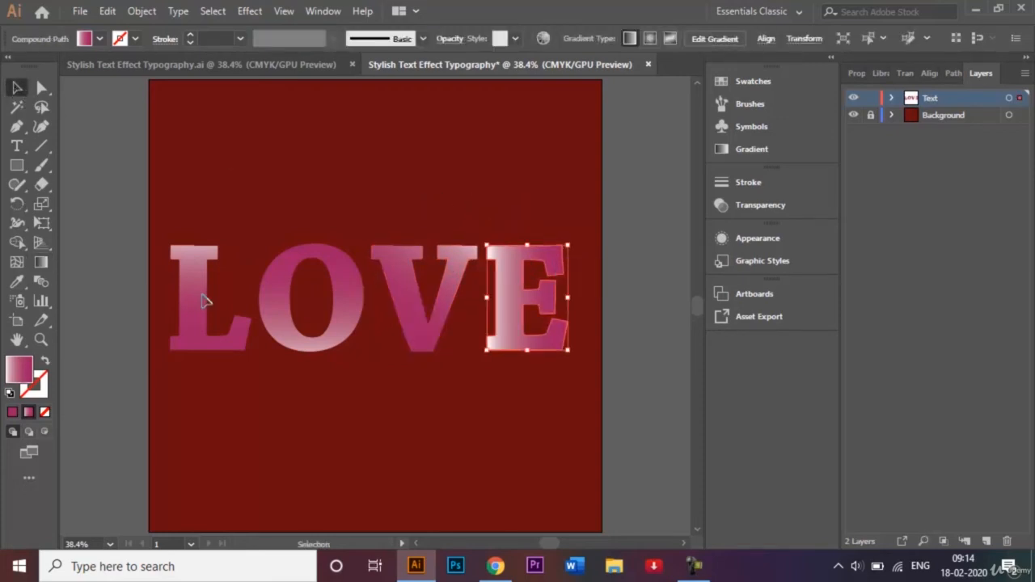
{"action": "left_click", "coordinate": [42, 262]}
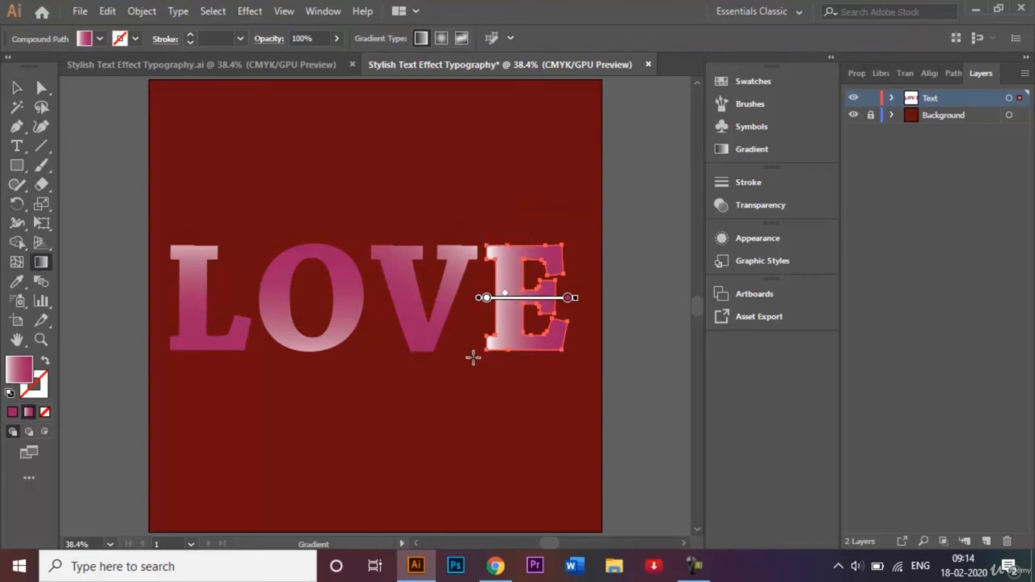
{"action": "left_click_drag", "start_coordinate": [578, 368], "coordinate": [495, 257]}
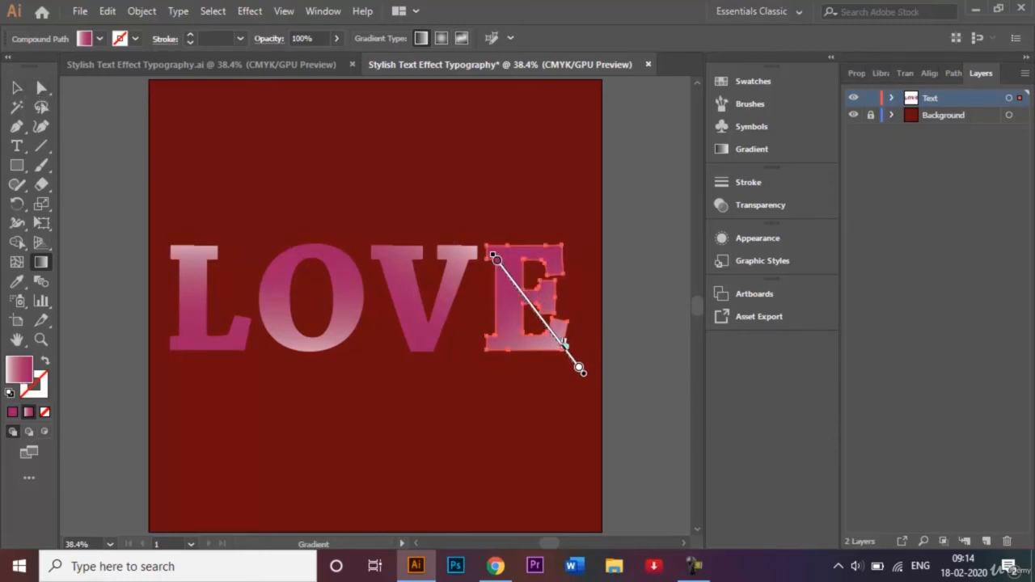
{"action": "mouse_move", "coordinate": [563, 343]}
{"action": "left_mouse_down"}
{"action": "mouse_move", "coordinate": [552, 335]}
{"action": "mouse_move", "coordinate": [562, 354]}
{"action": "mouse_move", "coordinate": [558, 336]}
{"action": "left_mouse_up"}
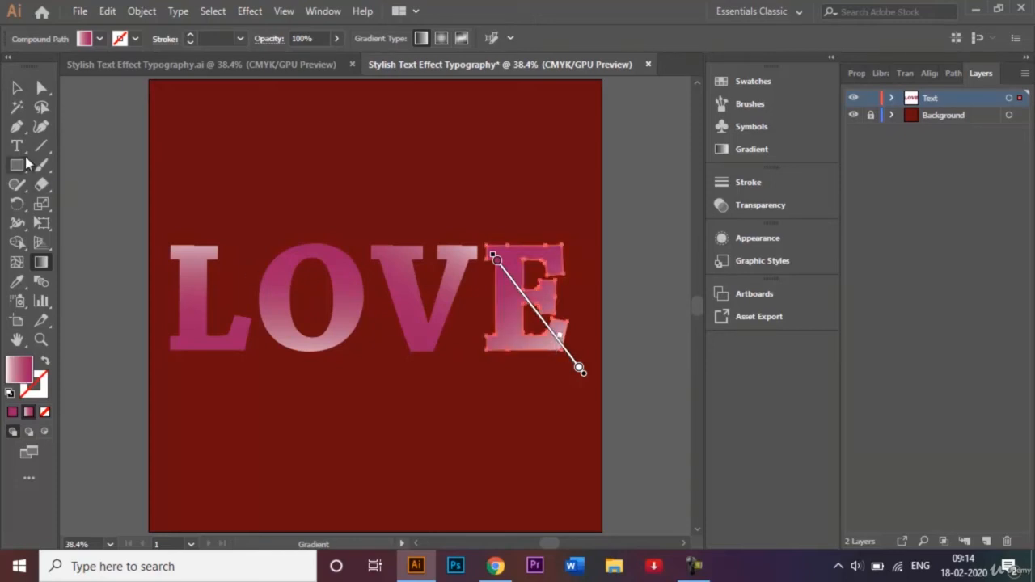
{"action": "left_click", "coordinate": [16, 87]}
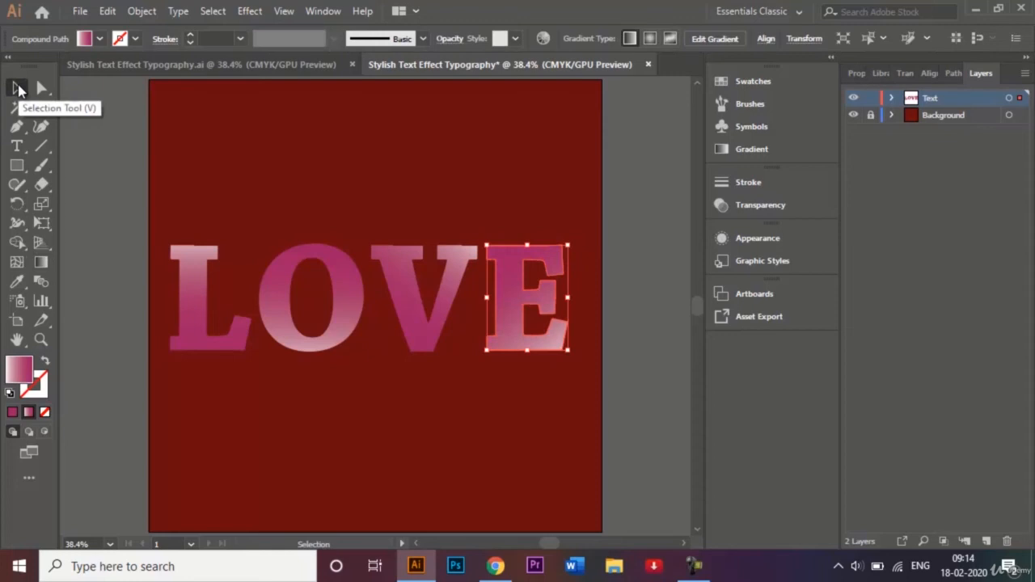
{"action": "left_click", "coordinate": [253, 159]}
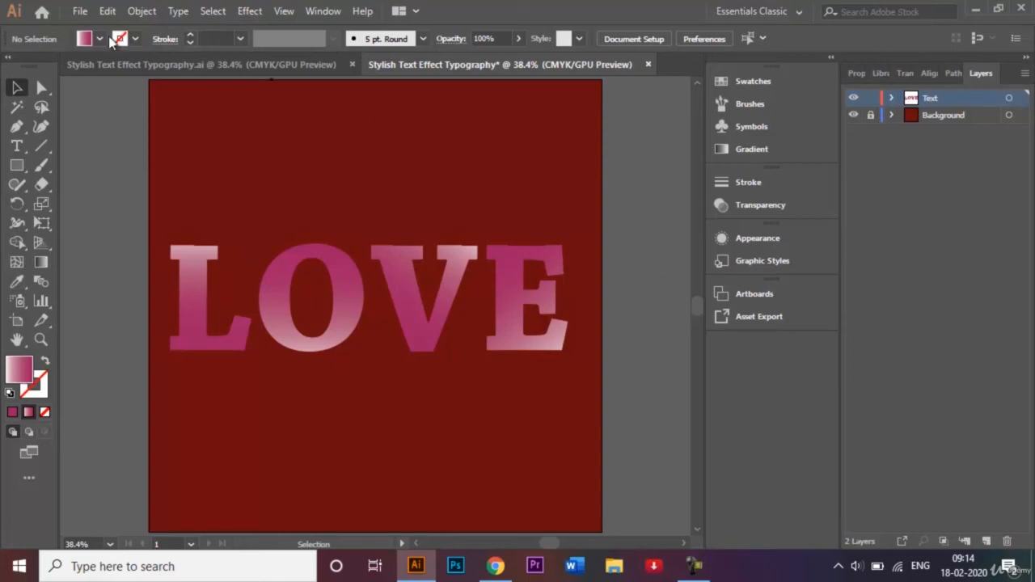
- Save a new Illustrator CC copy in the Udemy folder, adding "- Love" to the file name "Stylish Text Effect Typography"
{"action": "left_click", "coordinate": [80, 11]}
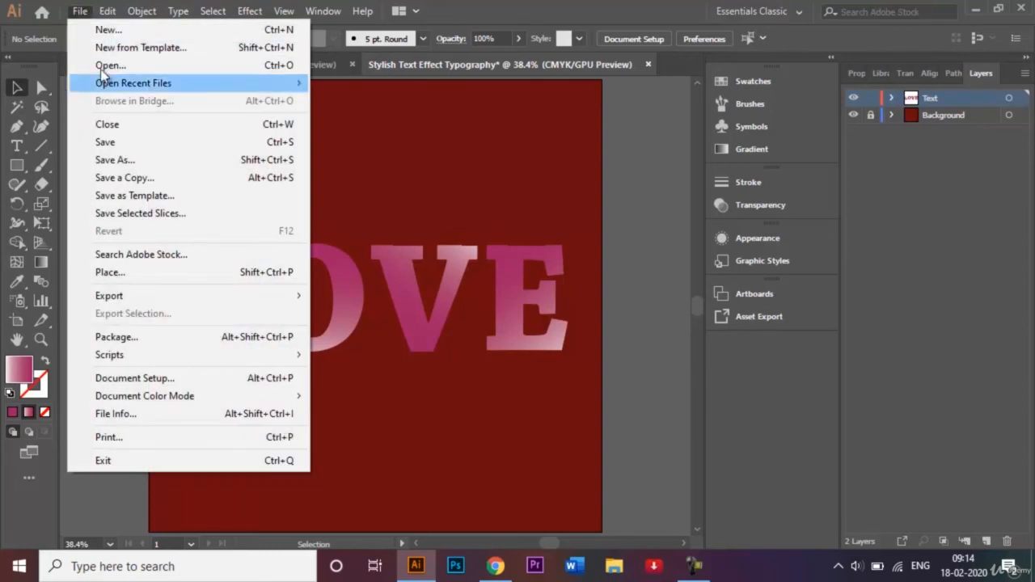
{"action": "left_click", "coordinate": [116, 161]}
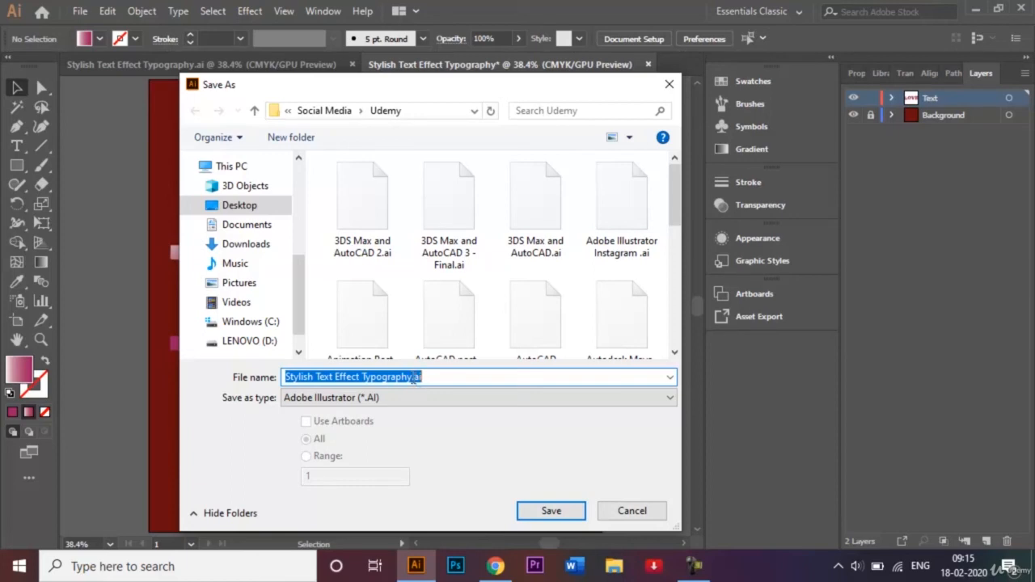
{"action": "left_click", "coordinate": [421, 380]}
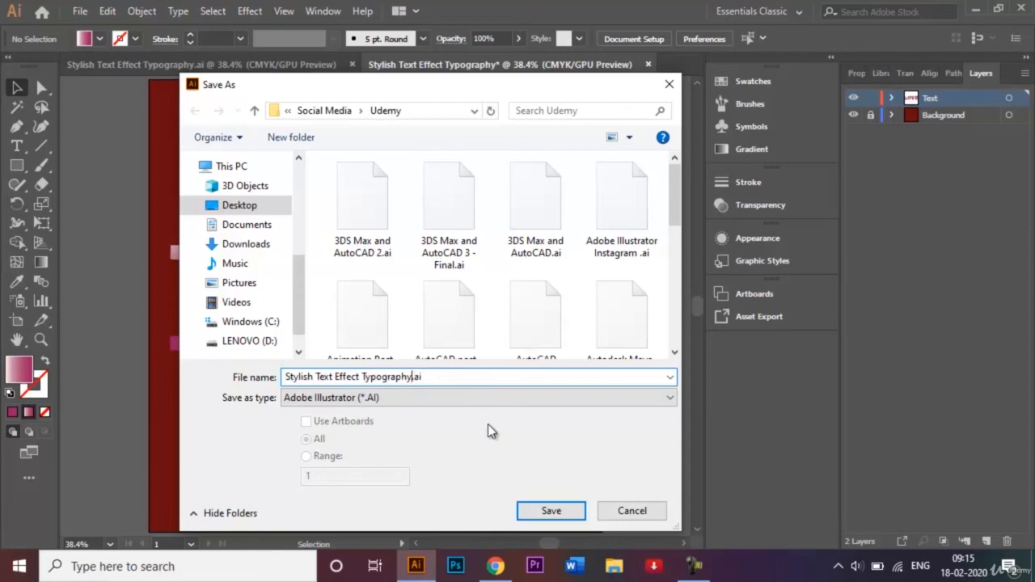
{"action": "type", "text": "- Love"}
{"action": "left_click", "coordinate": [535, 508]}
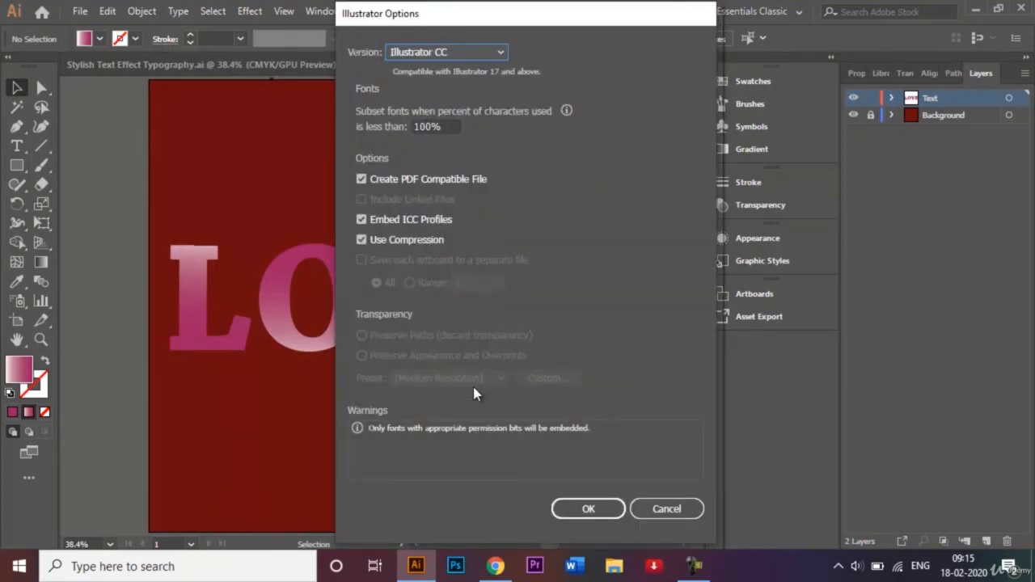
{"action": "left_click", "coordinate": [585, 510]}
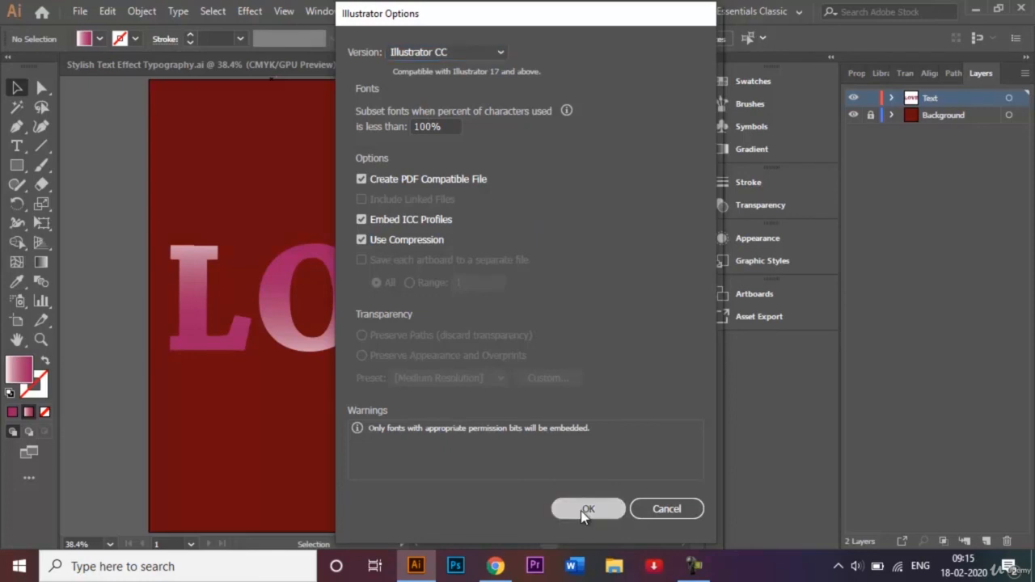